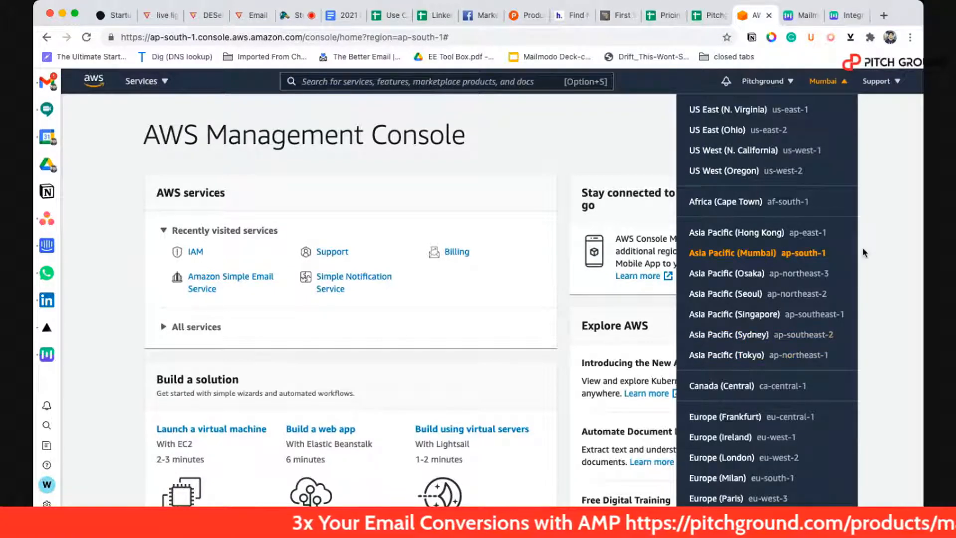
Search the AWS services for "ses" and open Amazon Simple Email Service
{"action": "left_click", "coordinate": [883, 240]}
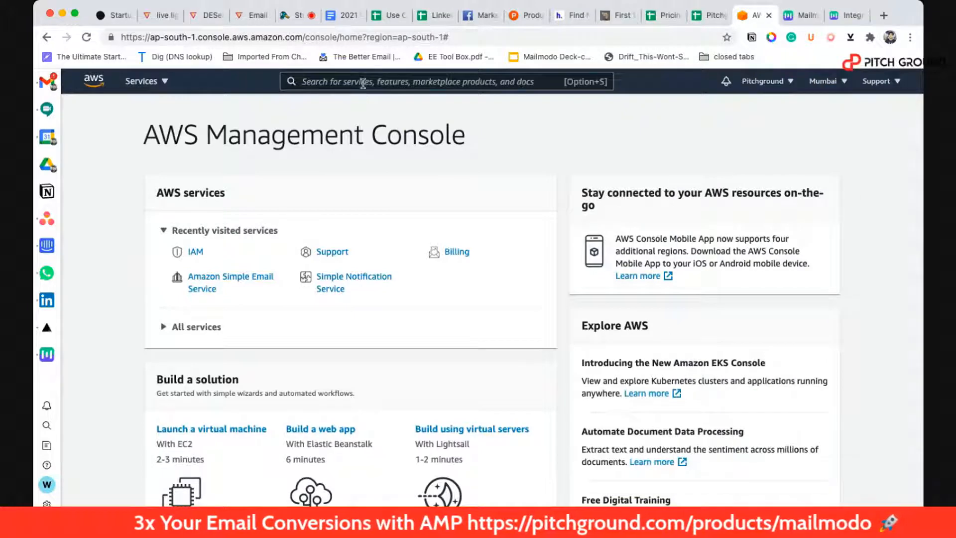
{"action": "left_click", "coordinate": [347, 80]}
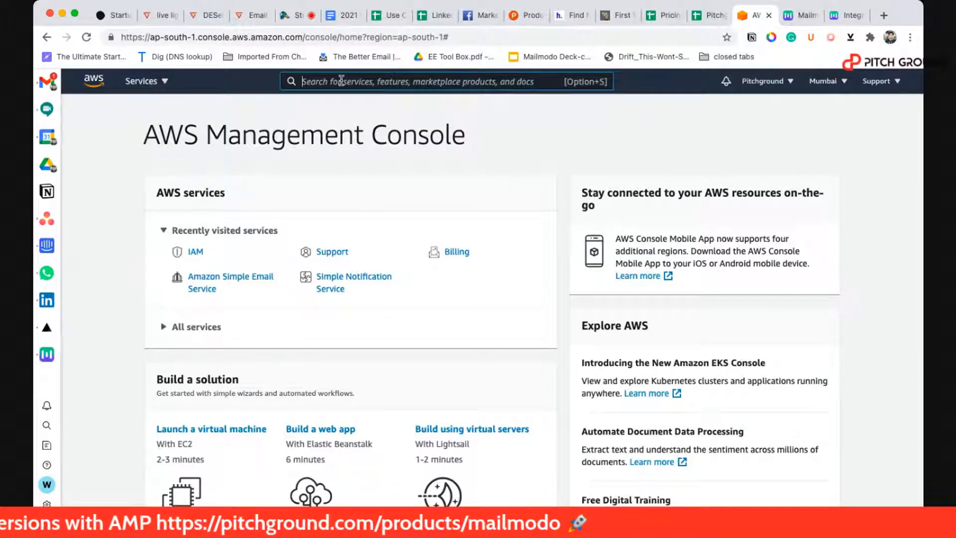
{"action": "type", "text": "ses"}
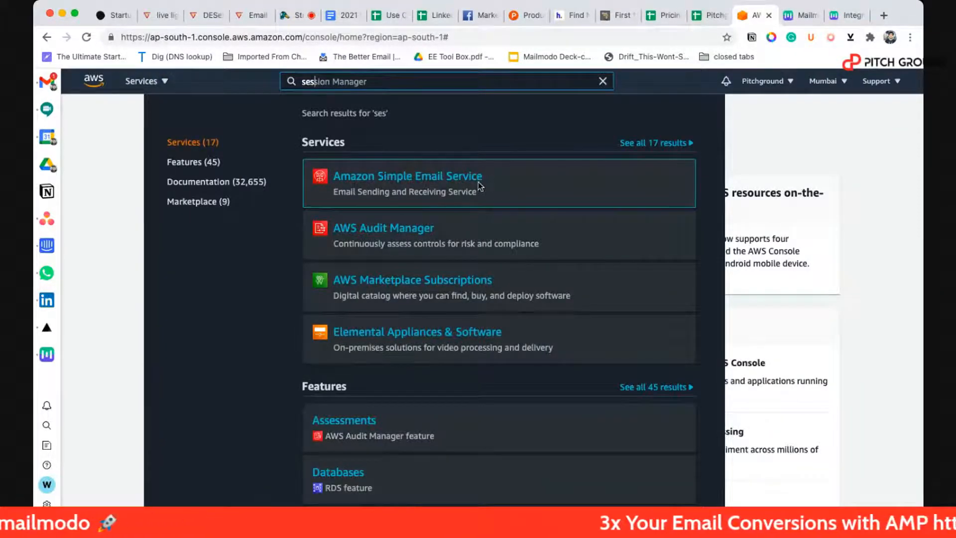
{"action": "left_click", "coordinate": [411, 185]}
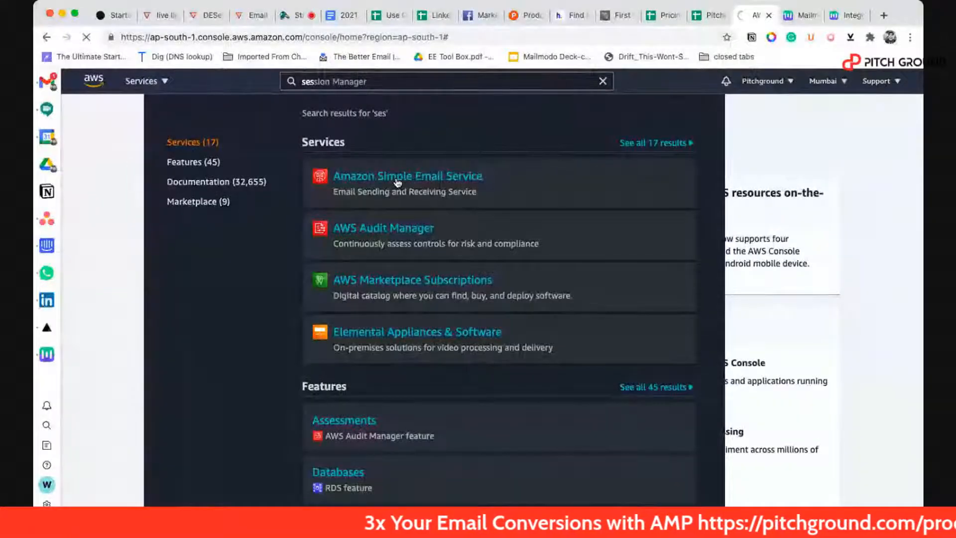
{"action": "left_click", "coordinate": [396, 182]}
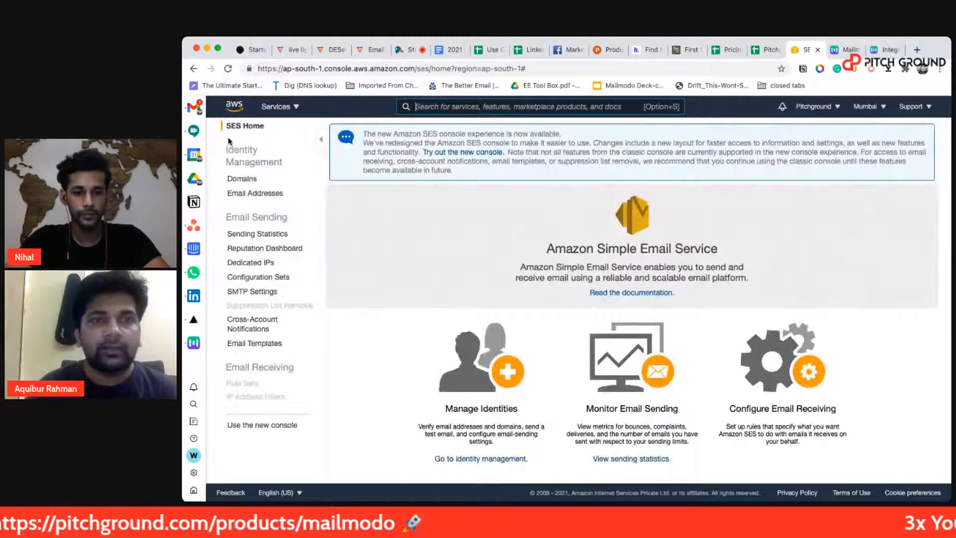
Submit the domain mailmodo.com for verification in the SES domain identities, with DKIM settings generated
{"action": "left_click", "coordinate": [240, 180]}
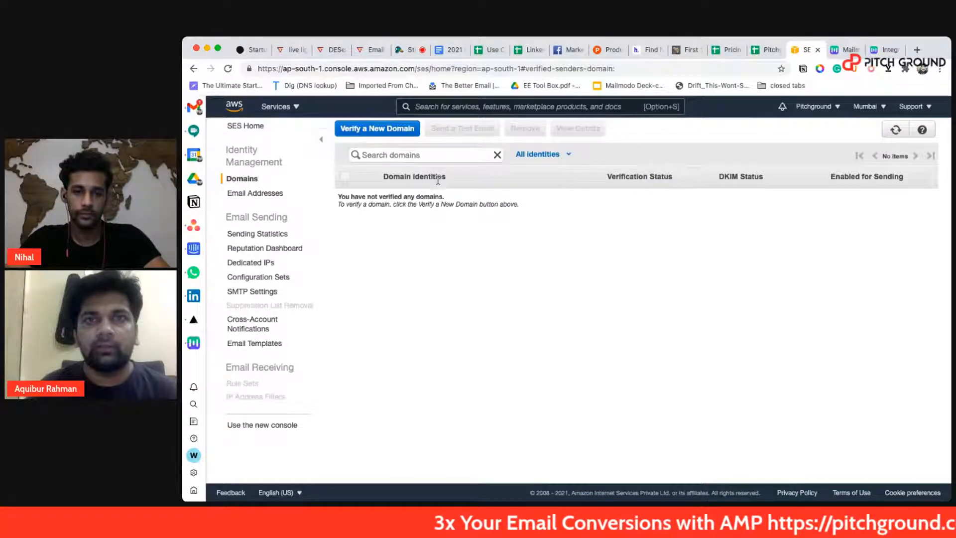
{"action": "left_click", "coordinate": [382, 130]}
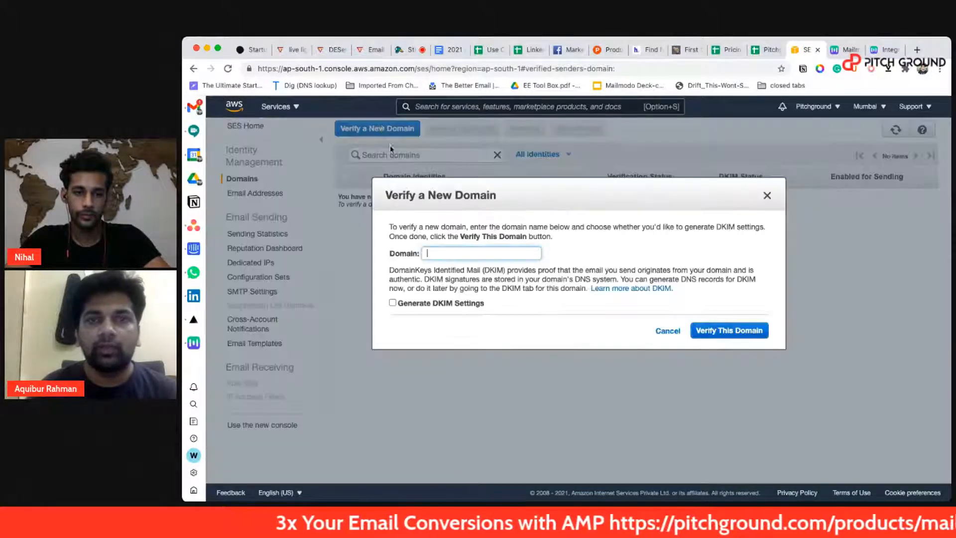
{"action": "type", "text": "mailmodo.com"}
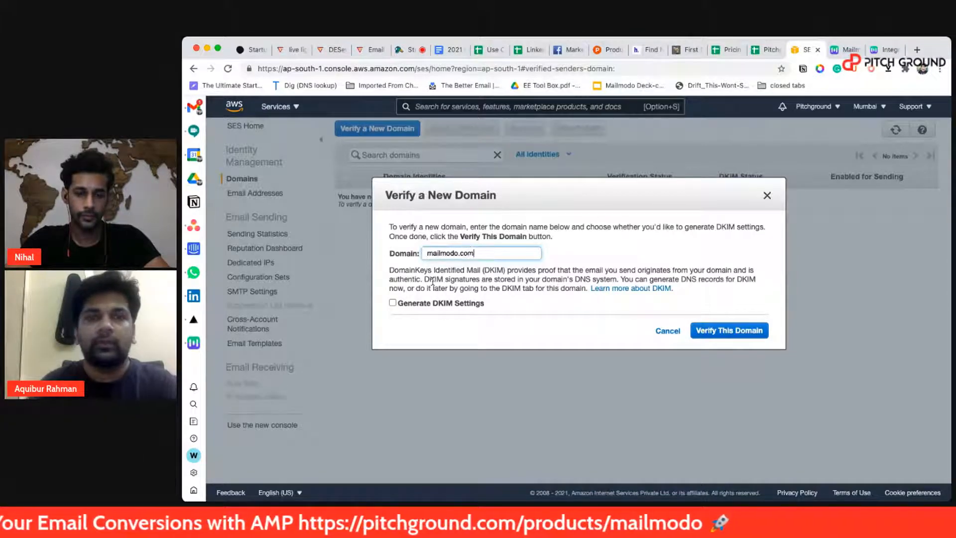
{"action": "left_click", "coordinate": [392, 302]}
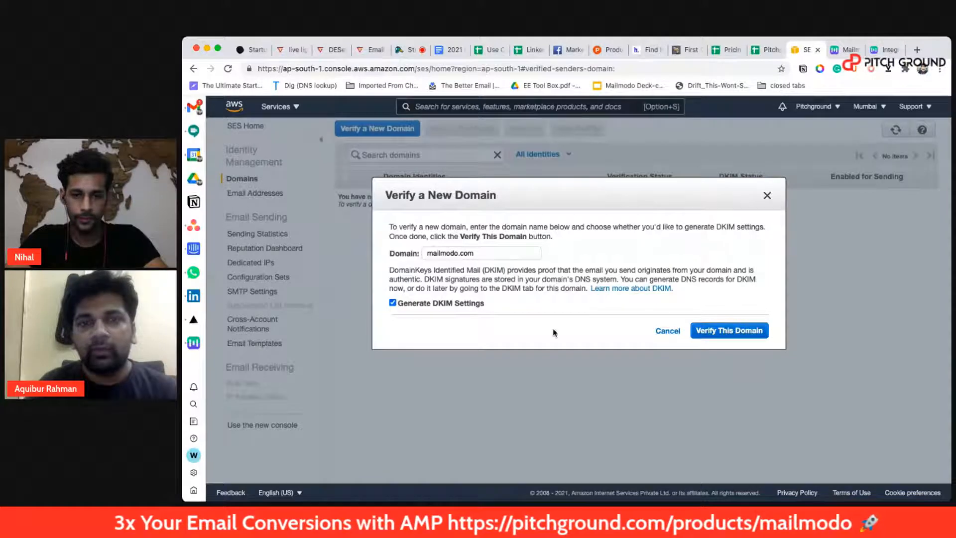
{"action": "left_click", "coordinate": [722, 330]}
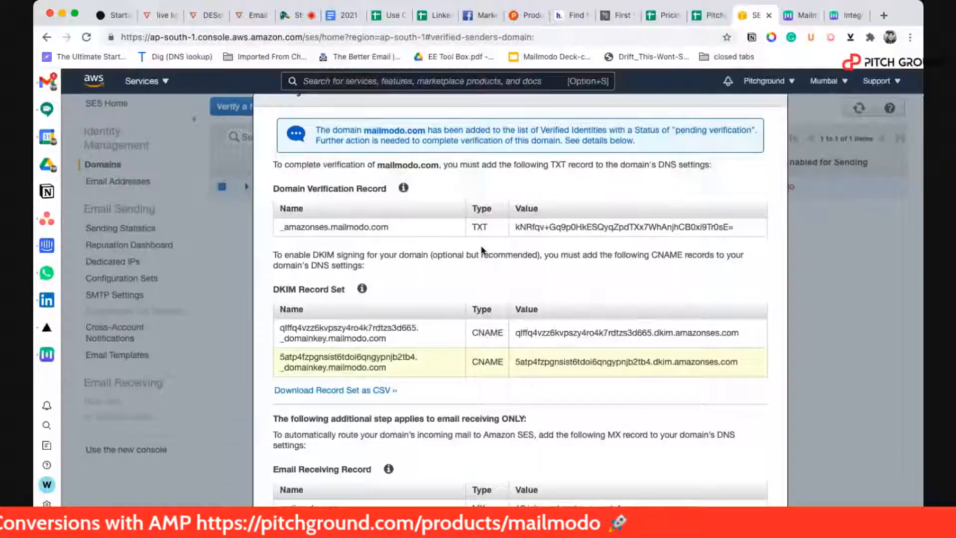
Download the DNS record set for mailmodo.com as CSV and close the verification details
{"action": "scroll", "coordinate": [498, 357], "scroll_direction": "down", "scroll_amount": 2}
{"action": "scroll", "coordinate": [498, 357], "scroll_direction": "up", "scroll_amount": 2}
{"action": "scroll", "coordinate": [499, 358], "scroll_direction": "down", "scroll_amount": 2}
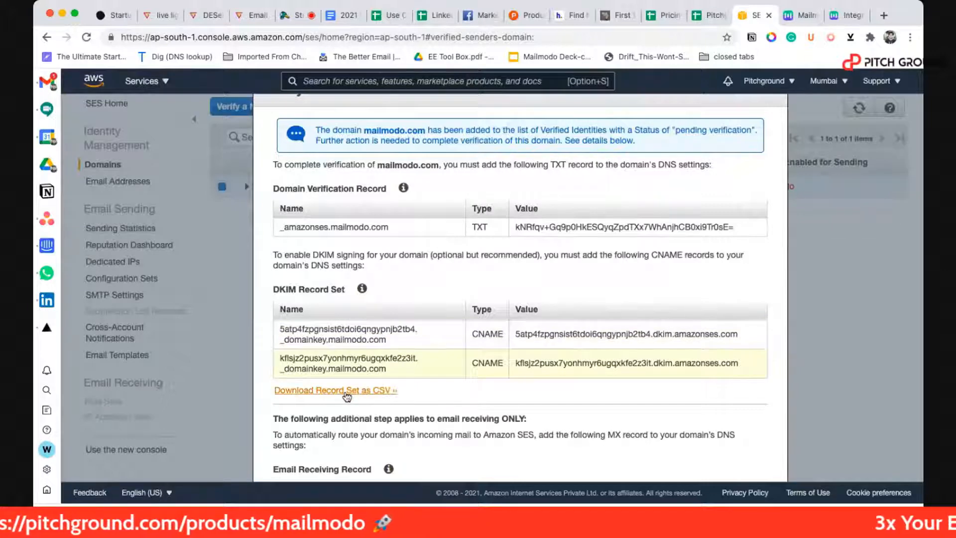
{"action": "scroll", "coordinate": [618, 359], "scroll_direction": "down", "scroll_amount": 3}
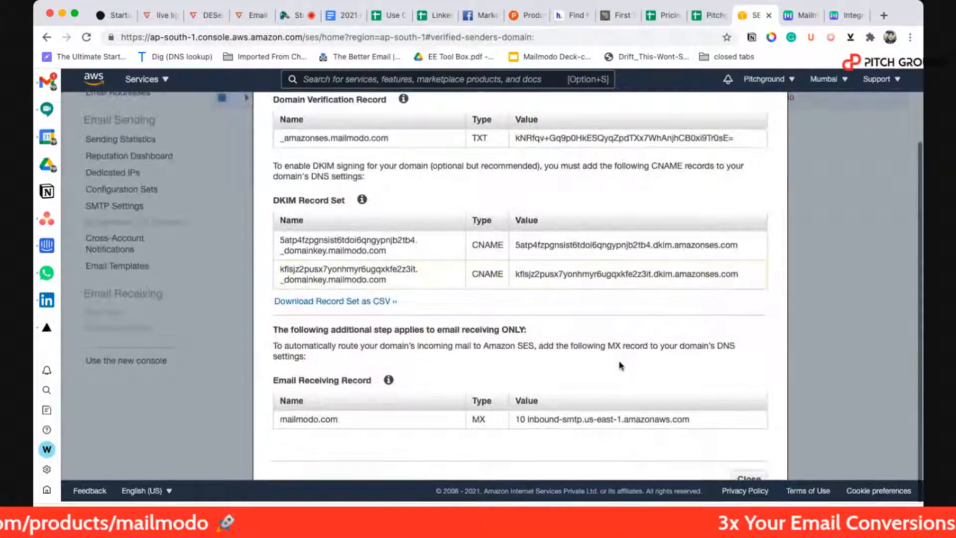
{"action": "left_click", "coordinate": [756, 477]}
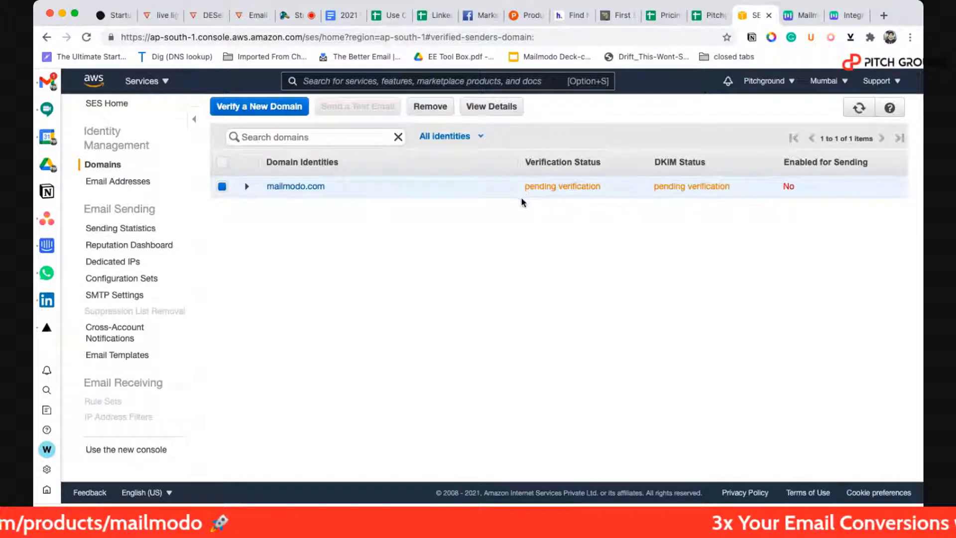
Create a new case in the AWS Support Center for a service limit increase
{"action": "left_click", "coordinate": [879, 82]}
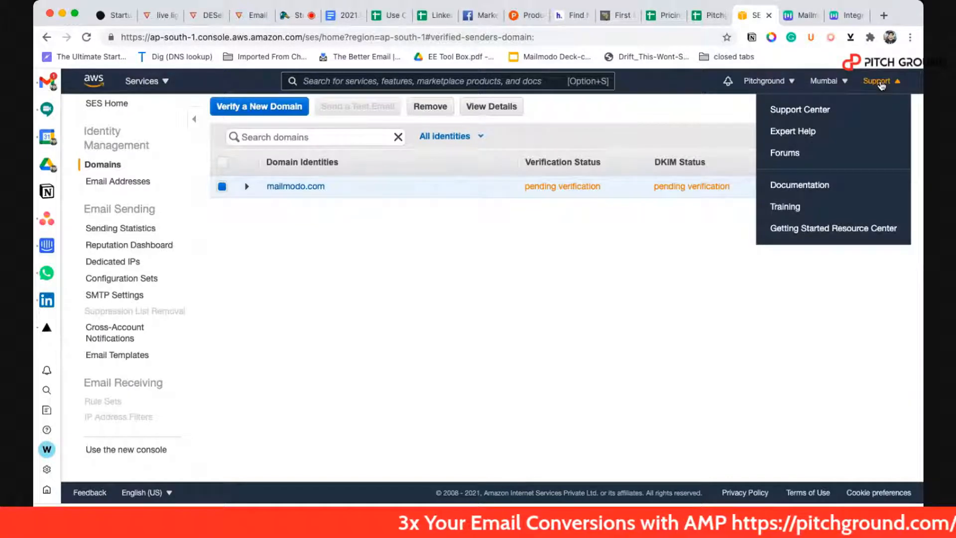
{"action": "left_click", "coordinate": [821, 111]}
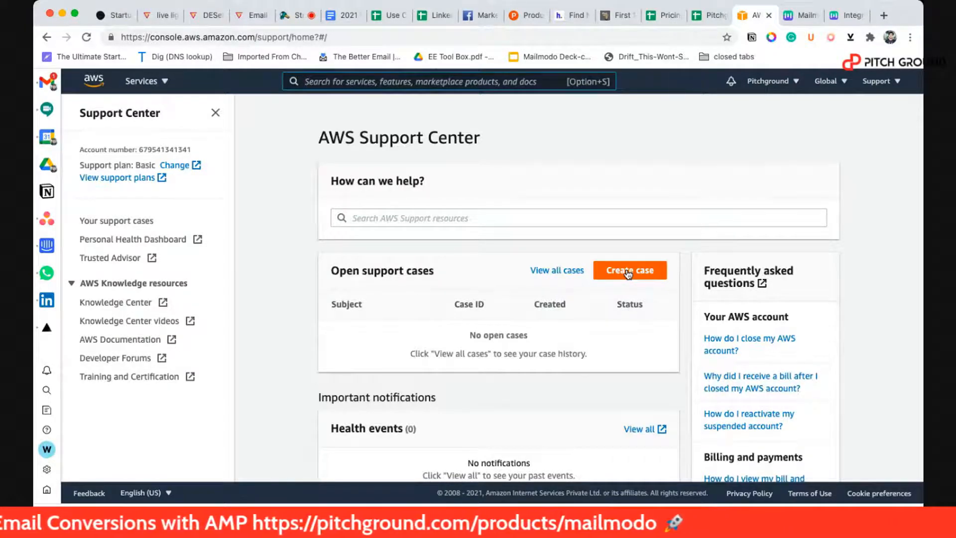
{"action": "left_click", "coordinate": [628, 273]}
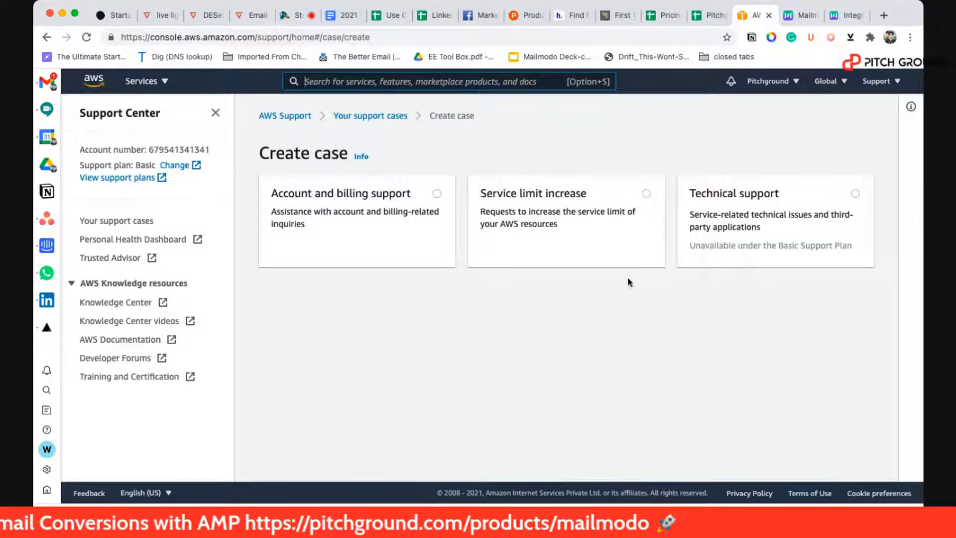
{"action": "left_click", "coordinate": [647, 193]}
Set the support case's limit type to SES Sending Limits
{"action": "scroll", "coordinate": [606, 282], "scroll_direction": "down", "scroll_amount": 2}
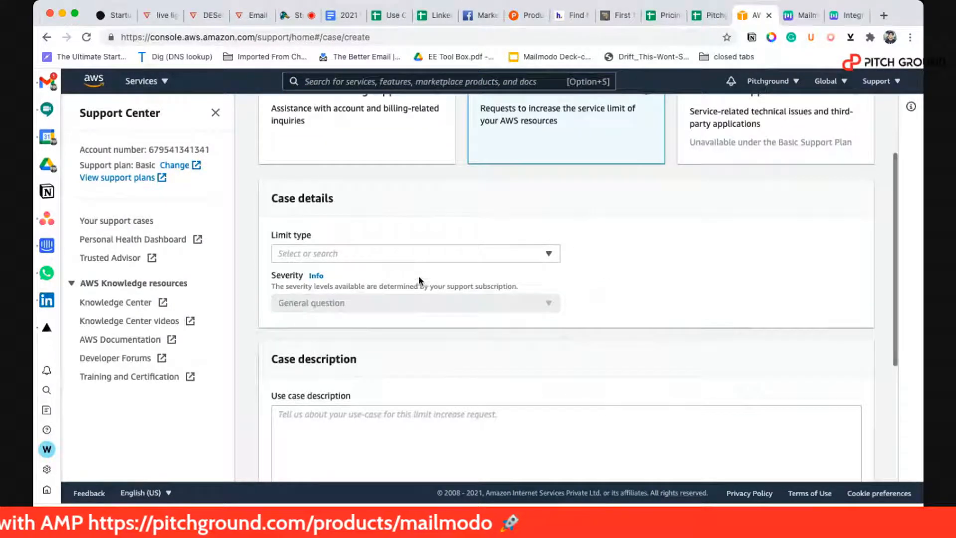
{"action": "left_click", "coordinate": [418, 259]}
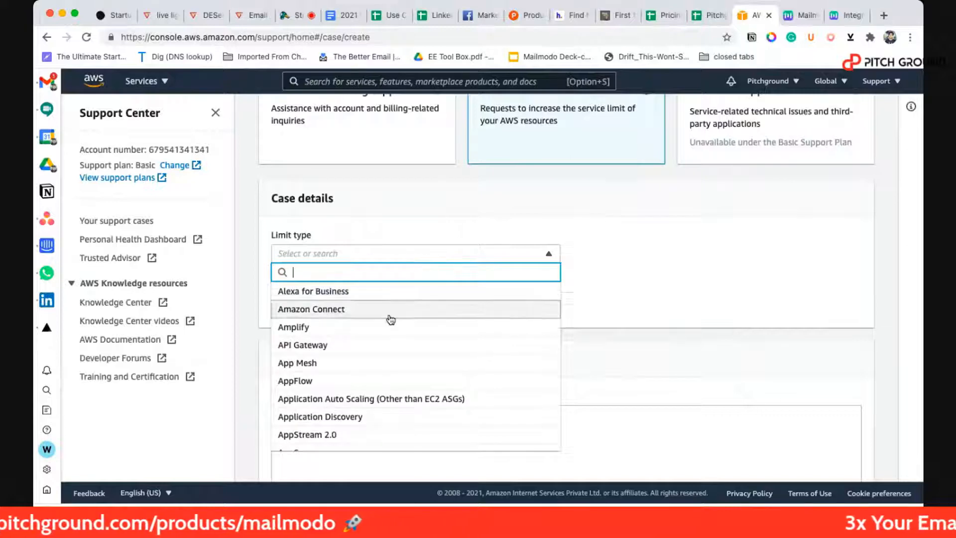
{"action": "scroll", "coordinate": [379, 400], "scroll_direction": "down", "scroll_amount": 10}
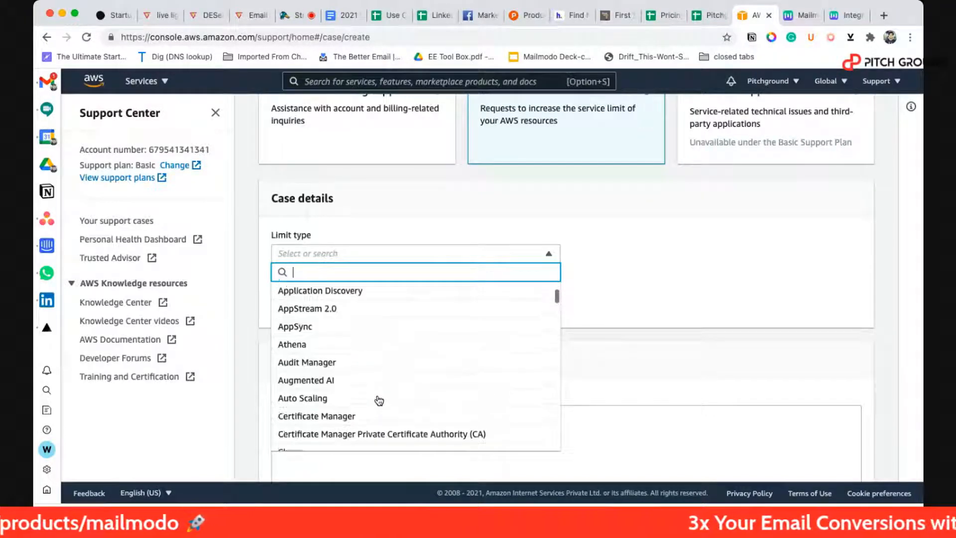
{"action": "scroll", "coordinate": [380, 400], "scroll_direction": "down", "scroll_amount": 8}
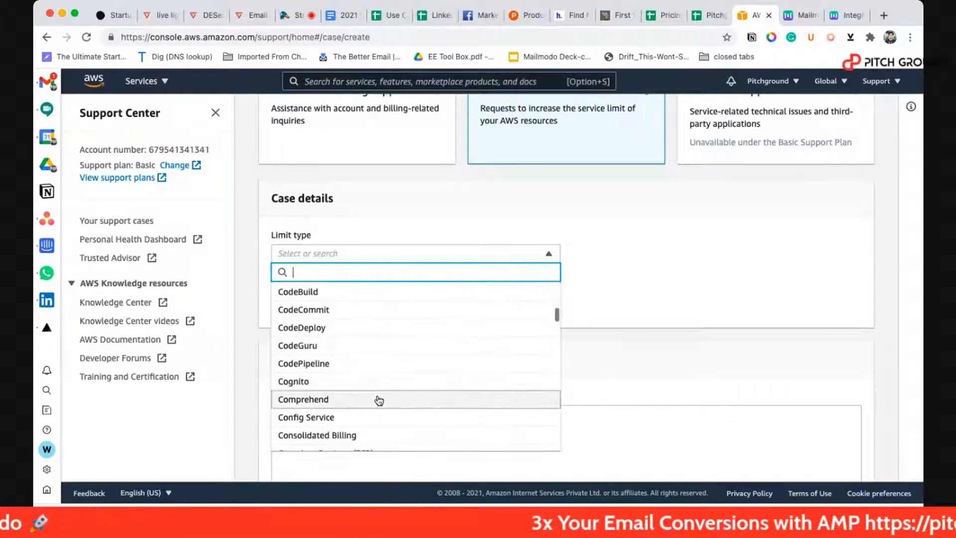
{"action": "type", "text": "ses"}
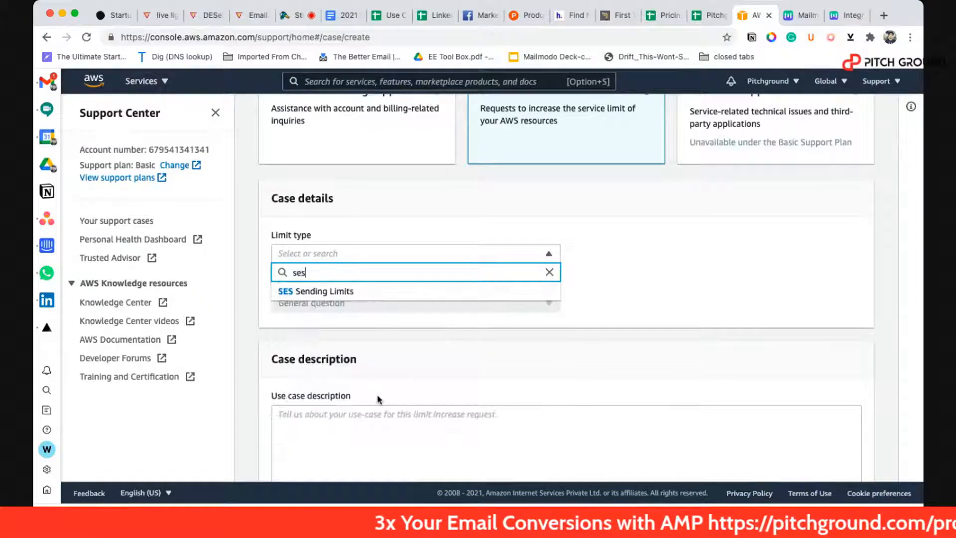
{"action": "left_click", "coordinate": [329, 292]}
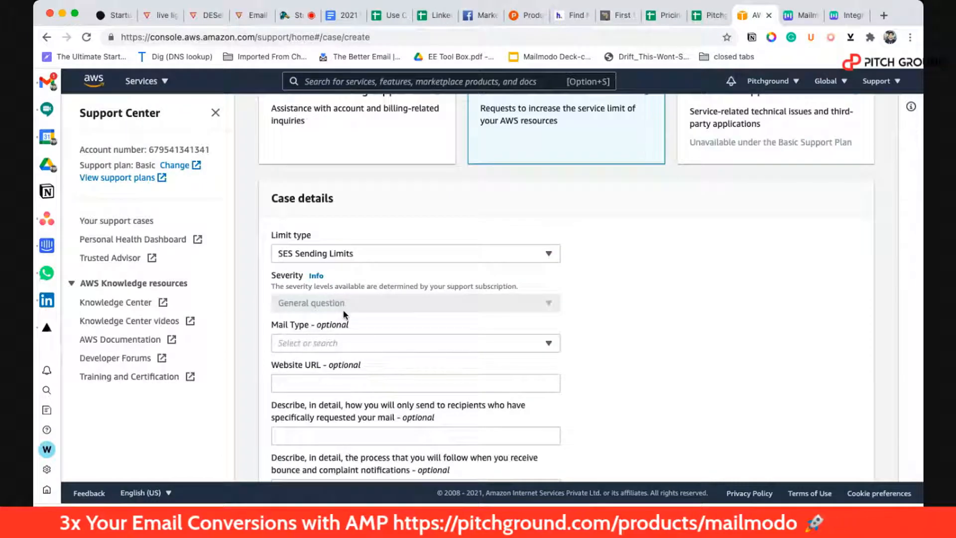
Set the mail type to Transactional and the website URL to mailmodo.com in the case details
{"action": "scroll", "coordinate": [355, 345], "scroll_direction": "down", "scroll_amount": 3}
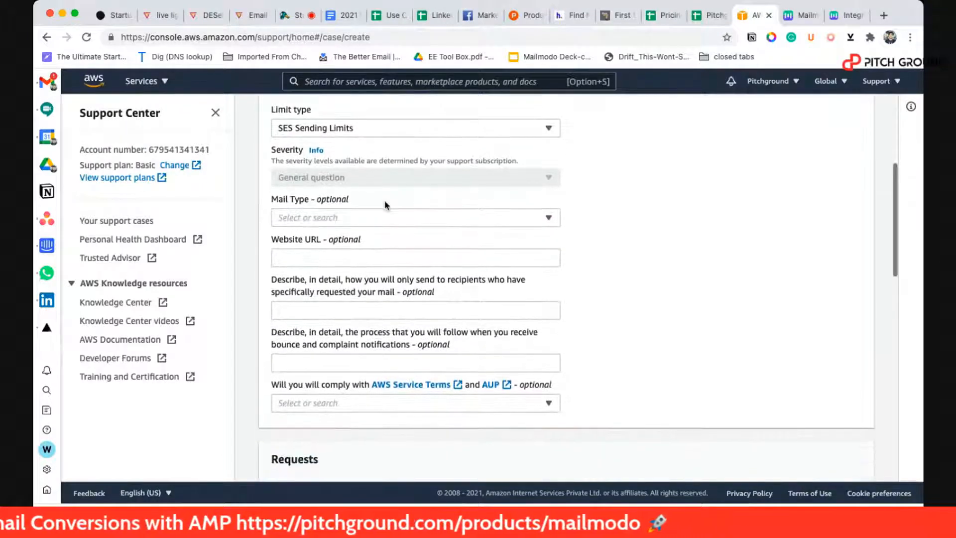
{"action": "left_click", "coordinate": [344, 220]}
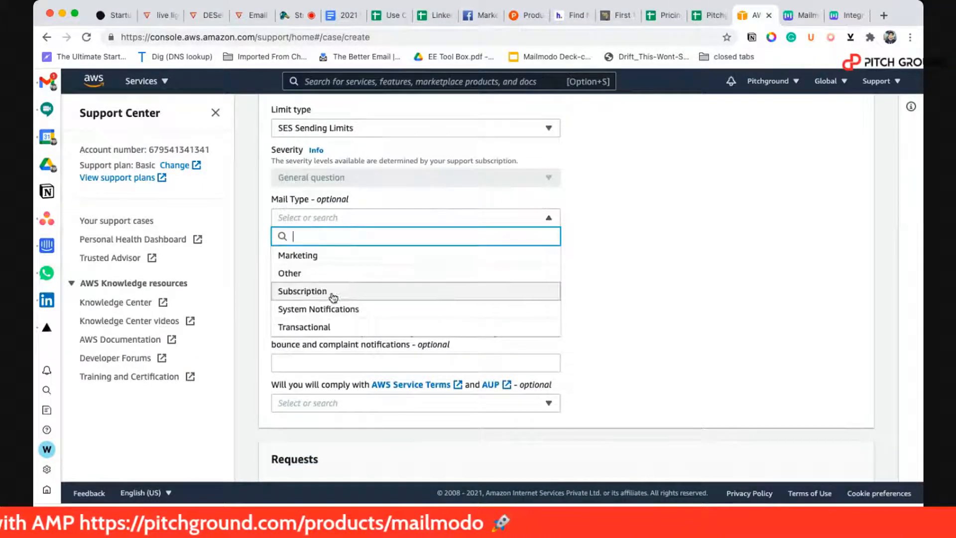
{"action": "left_click", "coordinate": [312, 329]}
{"action": "left_click", "coordinate": [323, 257]}
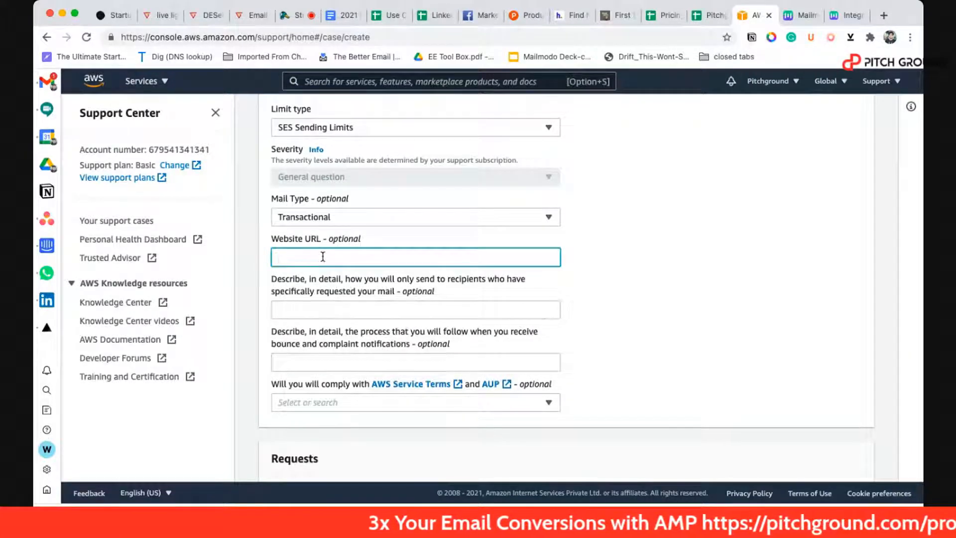
{"action": "scroll", "coordinate": [322, 256], "scroll_direction": "down", "scroll_amount": 1}
{"action": "type", "text": "mailmo"}
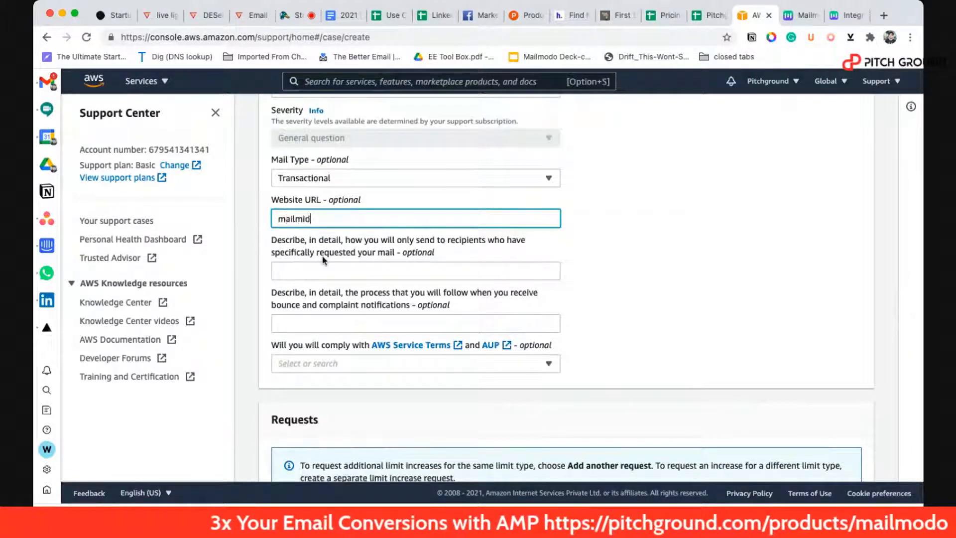
{"action": "type", "text": "do.com"}
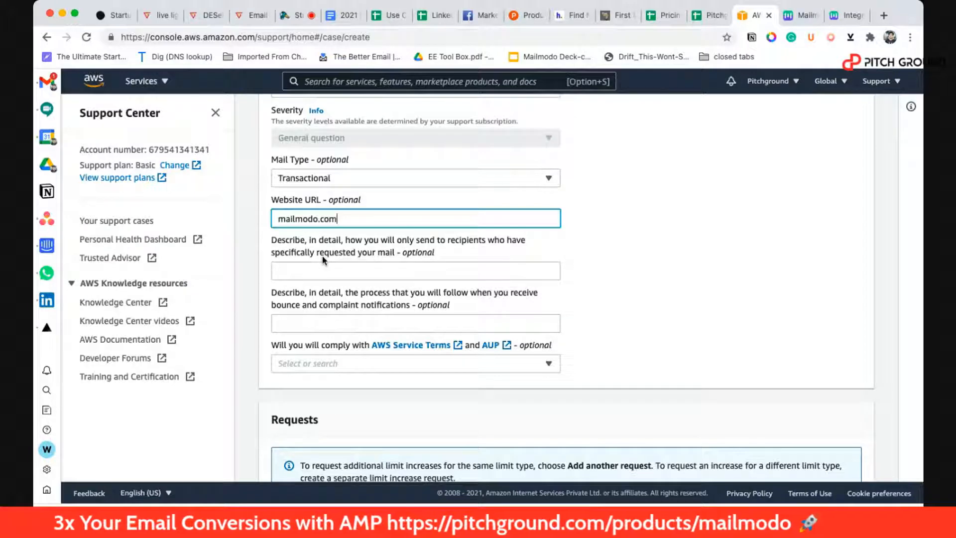
Describe how only requesting recipients are emailed as "We will be sending to people who signed up on our website"
{"action": "scroll", "coordinate": [303, 269], "scroll_direction": "down", "scroll_amount": 1}
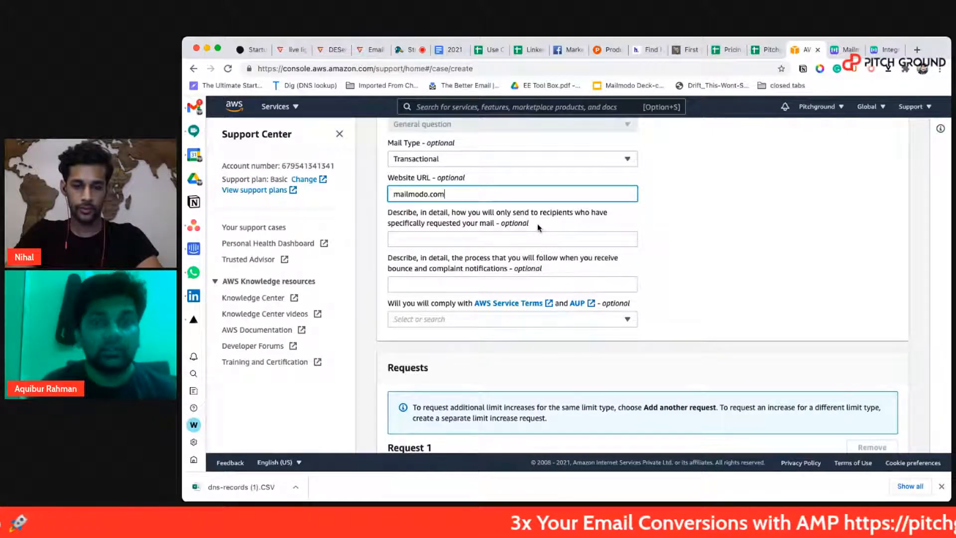
{"action": "left_click", "coordinate": [509, 244]}
{"action": "type", "text": "We will be sending to peo"}
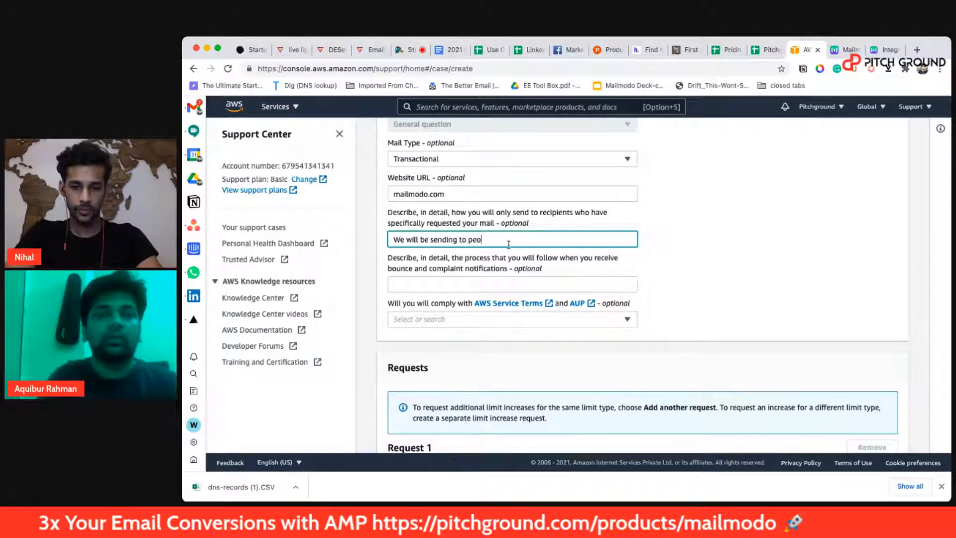
{"action": "type", "text": "ple who sig"}
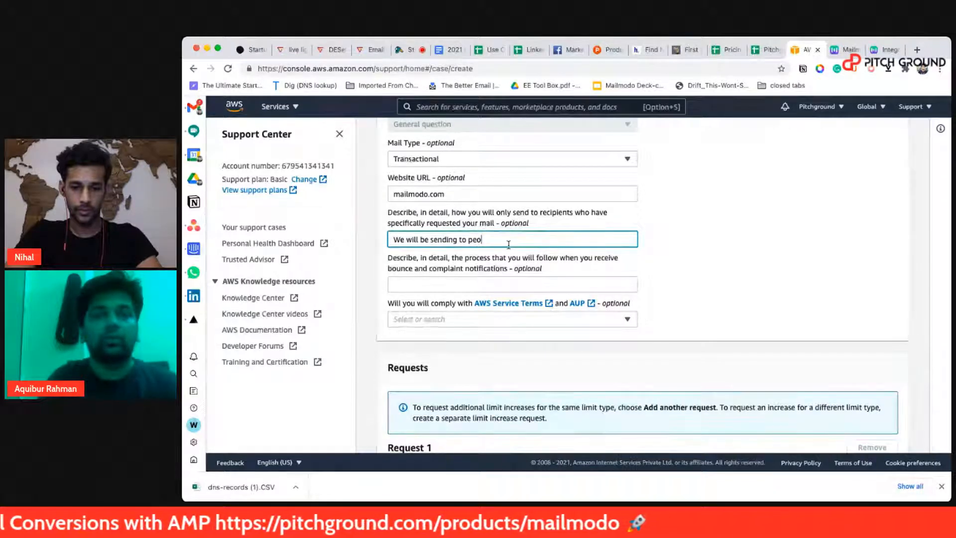
{"action": "type", "text": "n"}
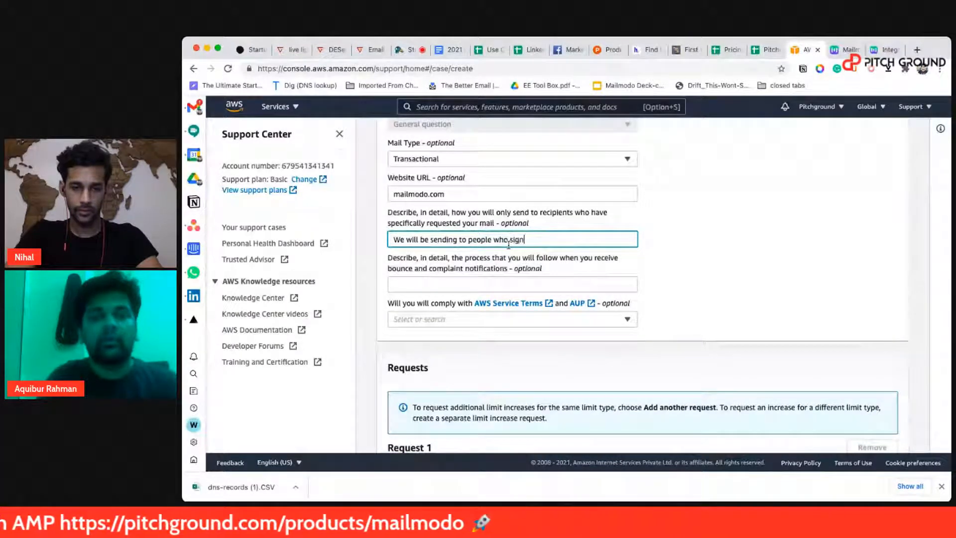
{"action": "type", "text": "ed up on our website"}
Describe the process for bounce and complaint notifications as "We will remove people who bounce or unsubscribe"
{"action": "left_click", "coordinate": [466, 286]}
{"action": "scroll", "coordinate": [632, 276], "scroll_direction": "down", "scroll_amount": 2}
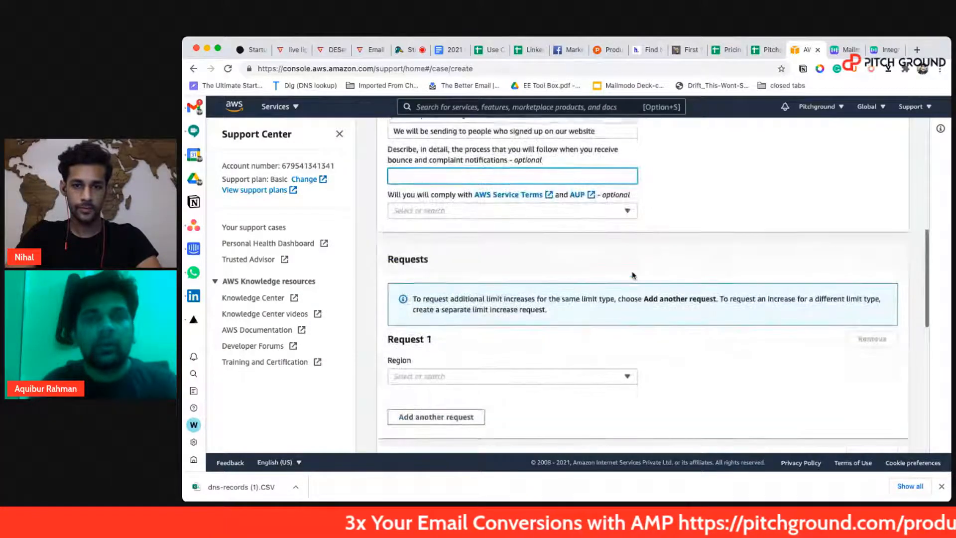
{"action": "type", "text": "We "}
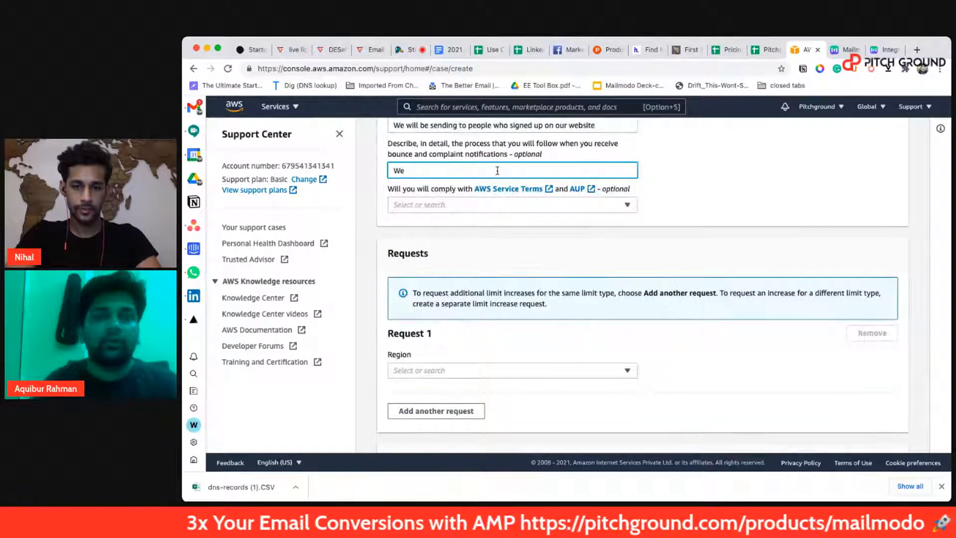
{"action": "type", "text": "w"}
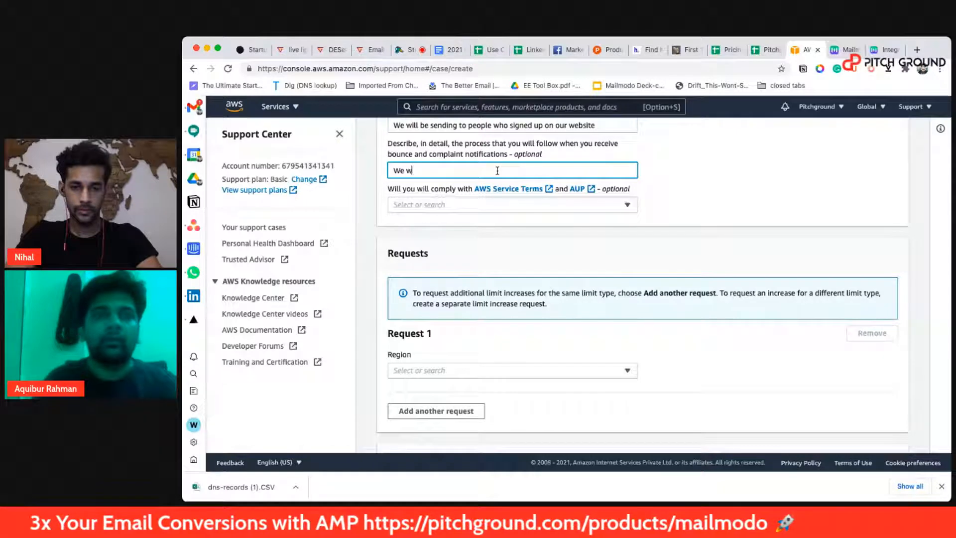
{"action": "type", "text": "ill remove people who bo"}
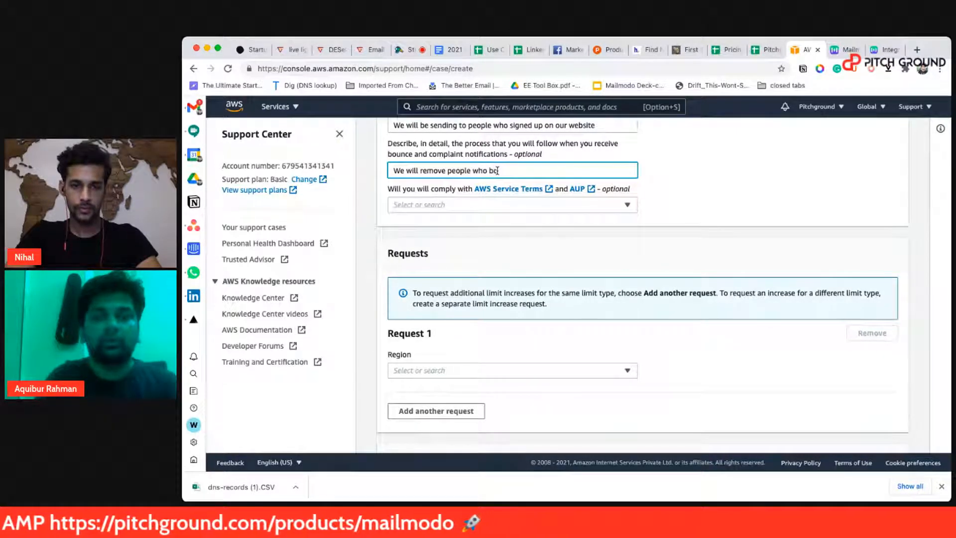
{"action": "type", "text": "unce or unsubs"}
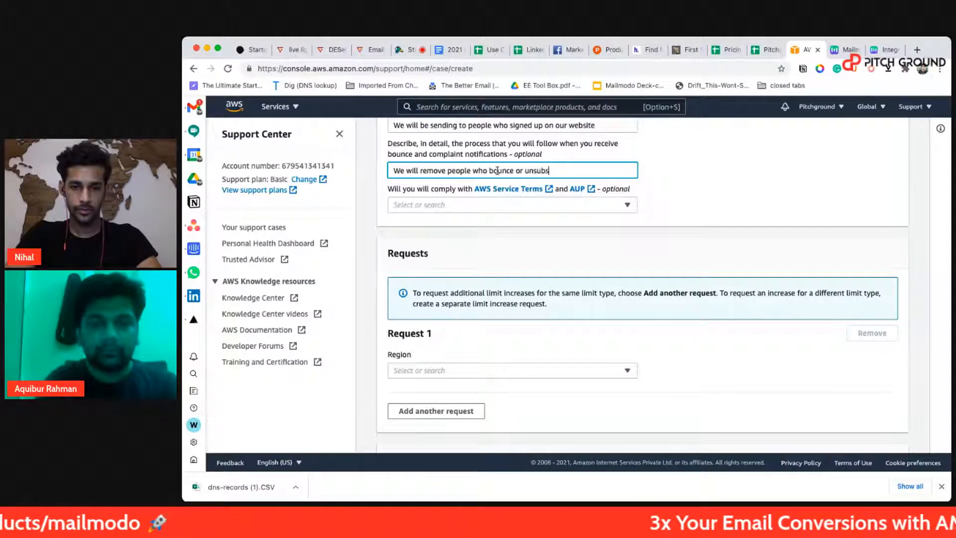
{"action": "type", "text": "crbeibe"}
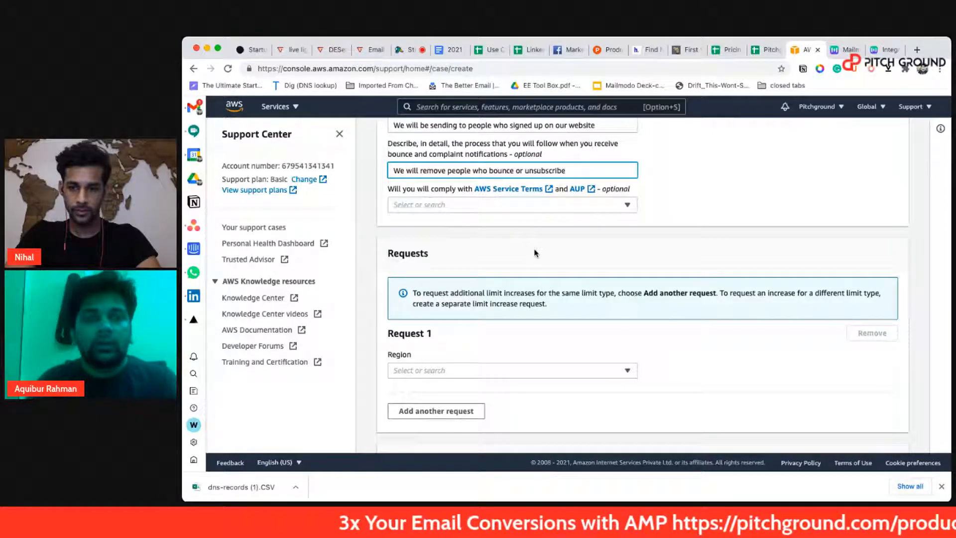
Answer Yes to complying with the AWS Service Terms and AUP
{"action": "scroll", "coordinate": [527, 229], "scroll_direction": "down", "scroll_amount": 1}
{"action": "left_click", "coordinate": [520, 186]}
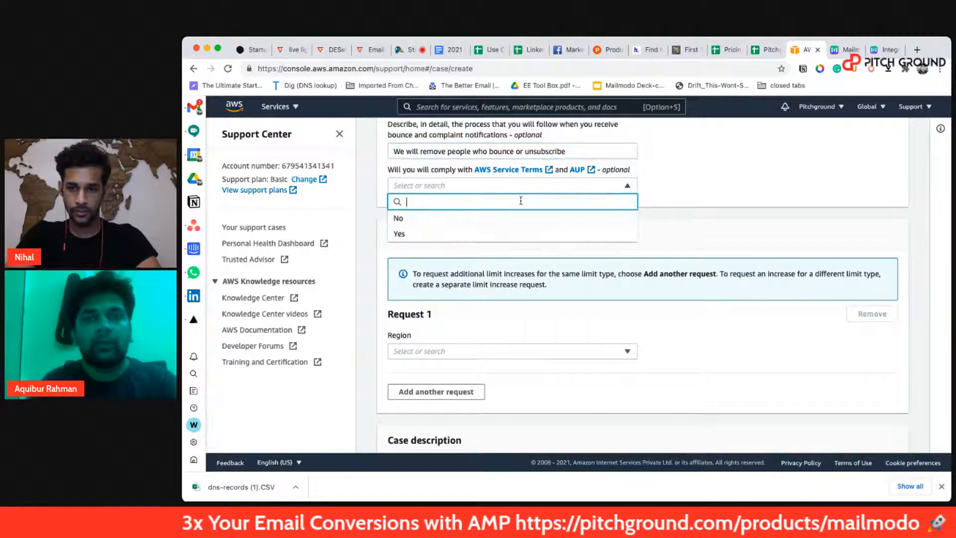
{"action": "left_click", "coordinate": [470, 234]}
Set the region of Request 1 to Asia Pacific (Mumbai)
{"action": "scroll", "coordinate": [478, 262], "scroll_direction": "down", "scroll_amount": 2}
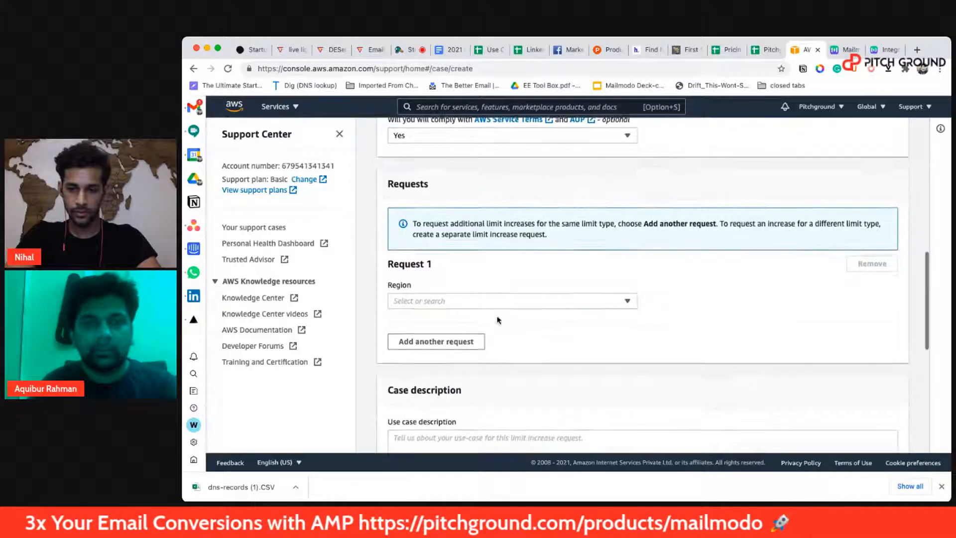
{"action": "left_click", "coordinate": [477, 303]}
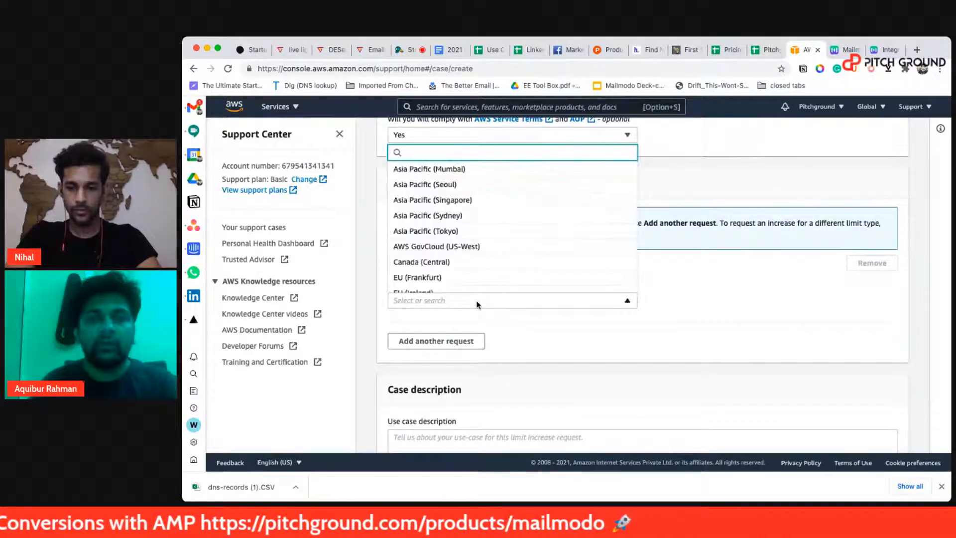
{"action": "type", "text": "m"}
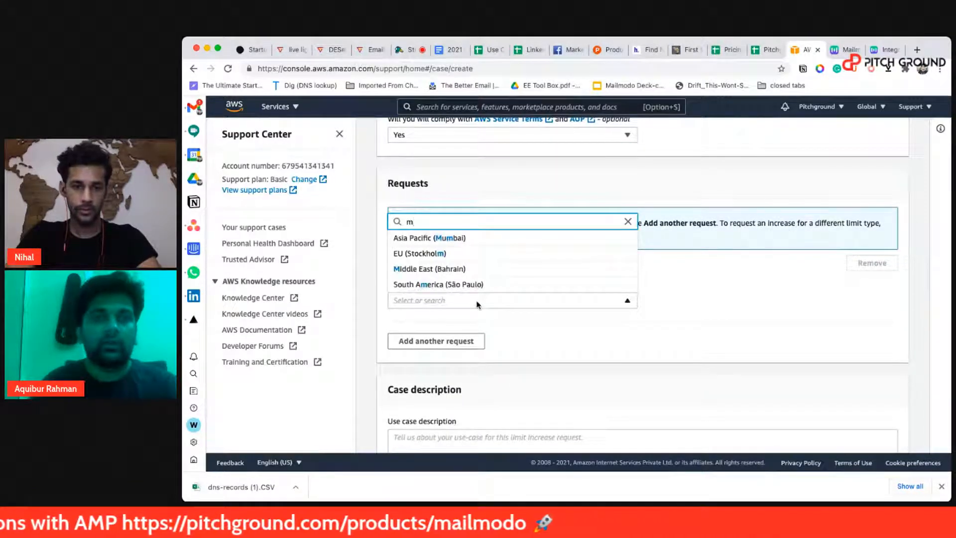
{"action": "left_click", "coordinate": [463, 239]}
Request a Desired Daily Sending Quota with a new limit value of 10000 for Request 1
{"action": "left_click", "coordinate": [482, 341]}
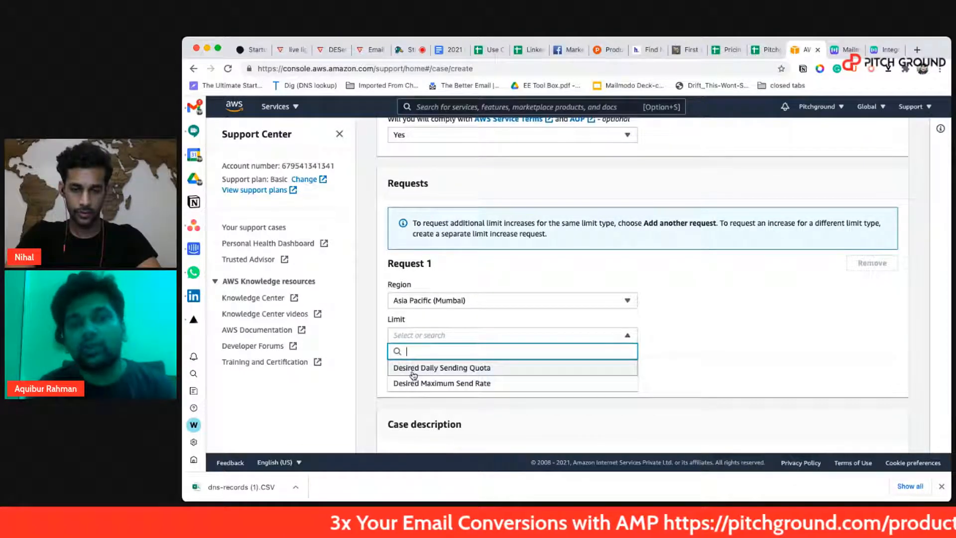
{"action": "left_click", "coordinate": [433, 370]}
{"action": "left_click", "coordinate": [438, 370]}
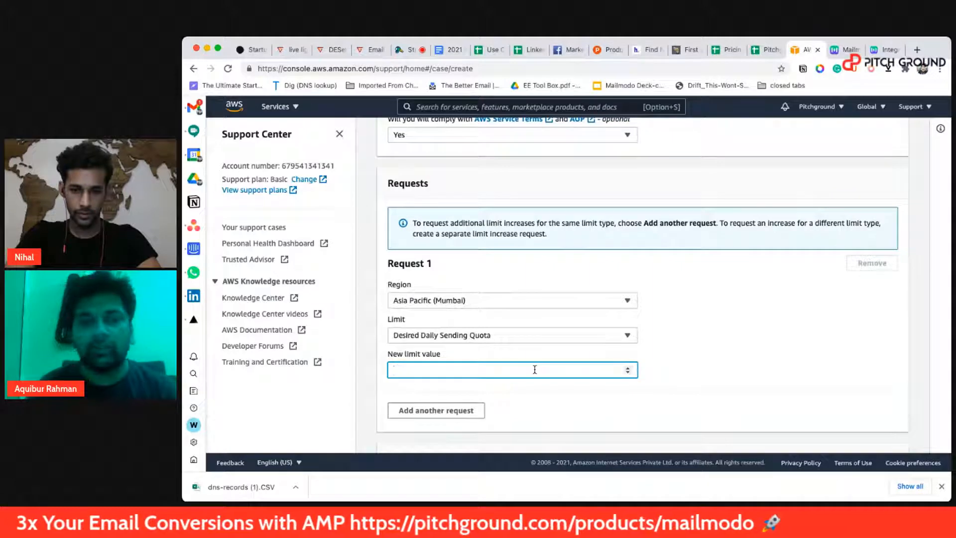
{"action": "type", "text": "1000"}
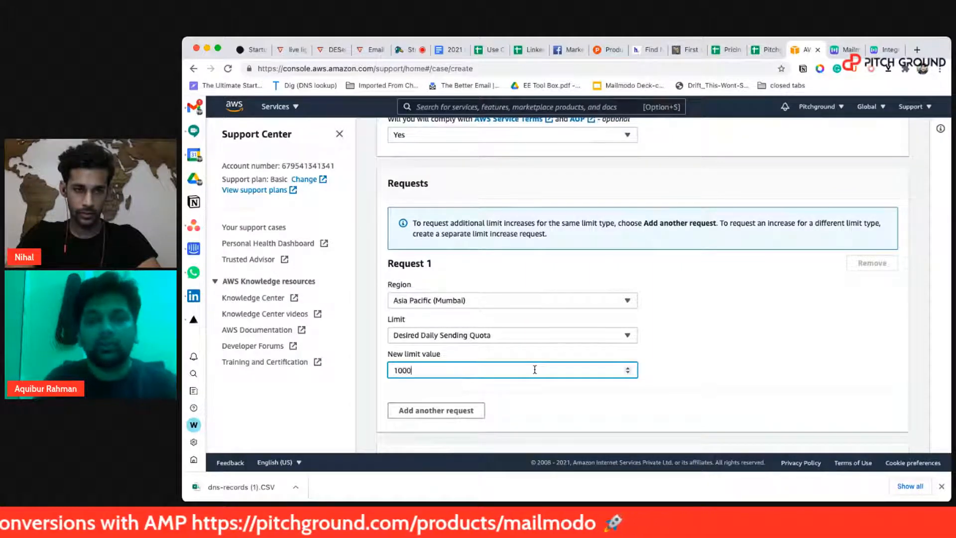
{"action": "type", "text": "0"}
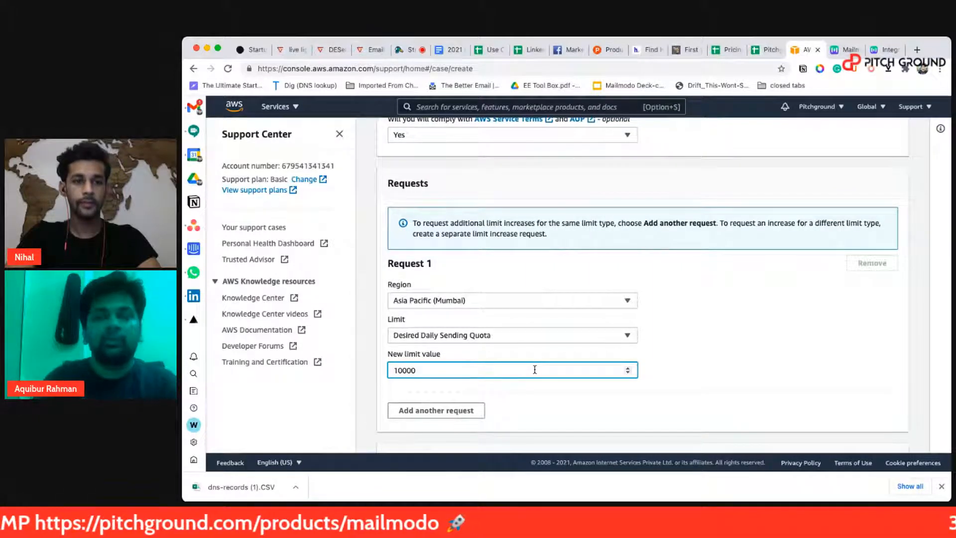
{"action": "left_click", "coordinate": [604, 405]}
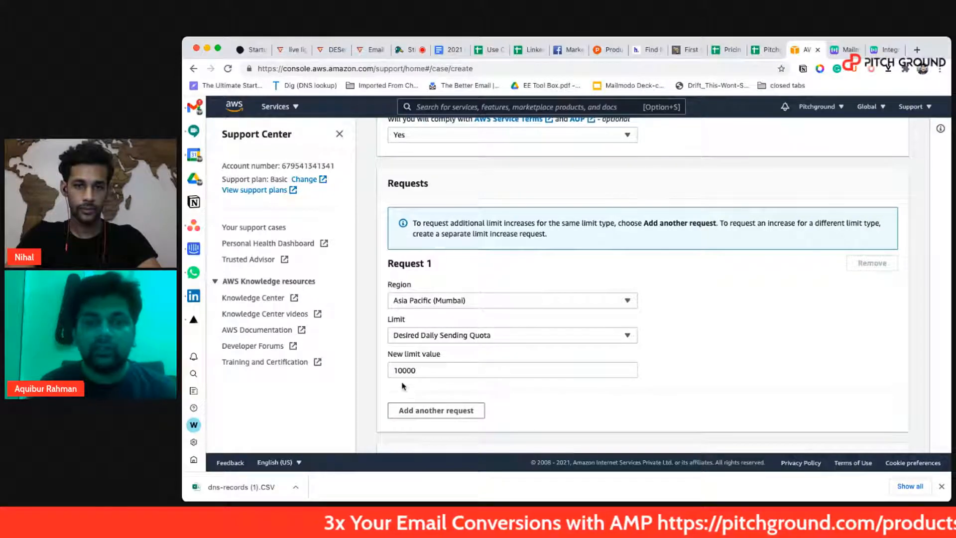
Copy the answer about requesting recipients, "We will be sending to people who signed up on our website", into the use case description
{"action": "scroll", "coordinate": [423, 416], "scroll_direction": "down", "scroll_amount": 3}
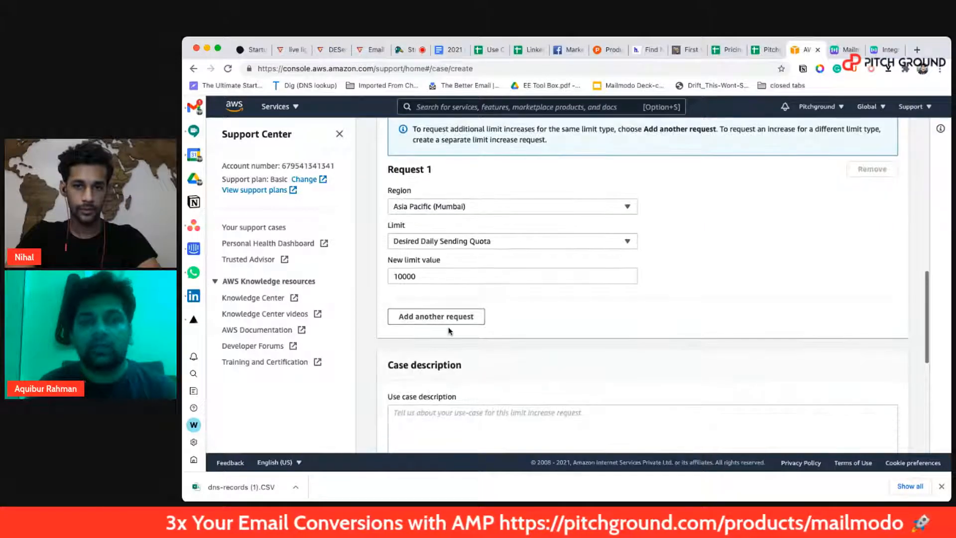
{"action": "scroll", "coordinate": [448, 326], "scroll_direction": "down", "scroll_amount": 5}
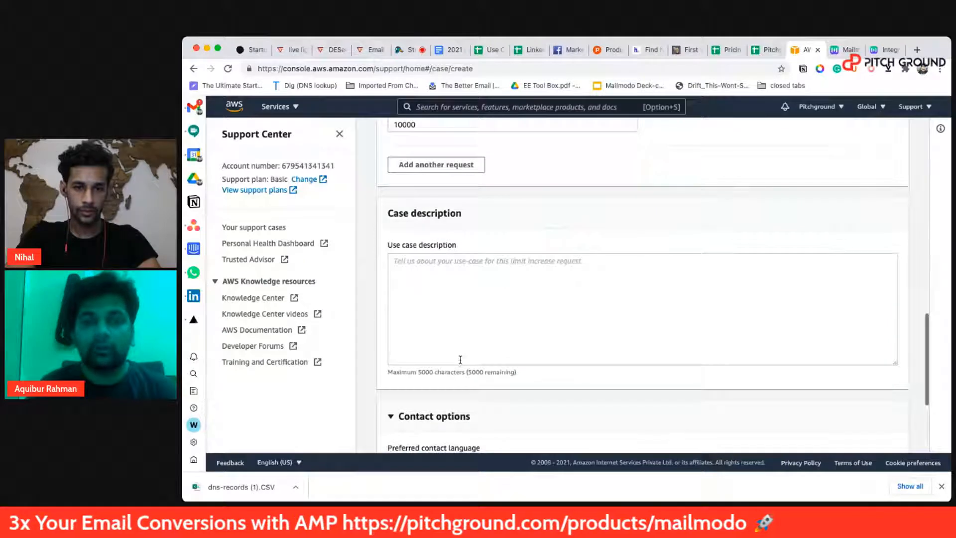
{"action": "scroll", "coordinate": [472, 384], "scroll_direction": "down", "scroll_amount": 5}
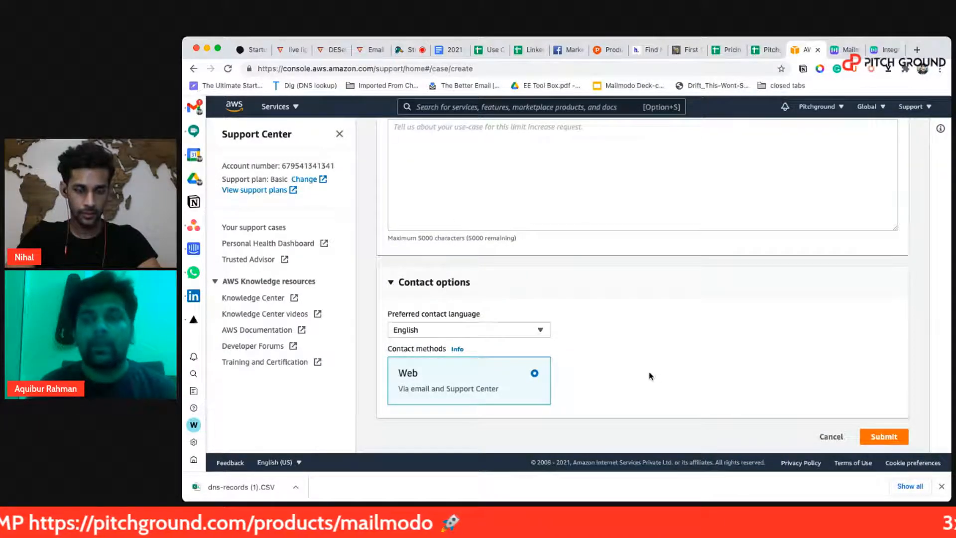
{"action": "scroll", "coordinate": [580, 284], "scroll_direction": "up", "scroll_amount": 2}
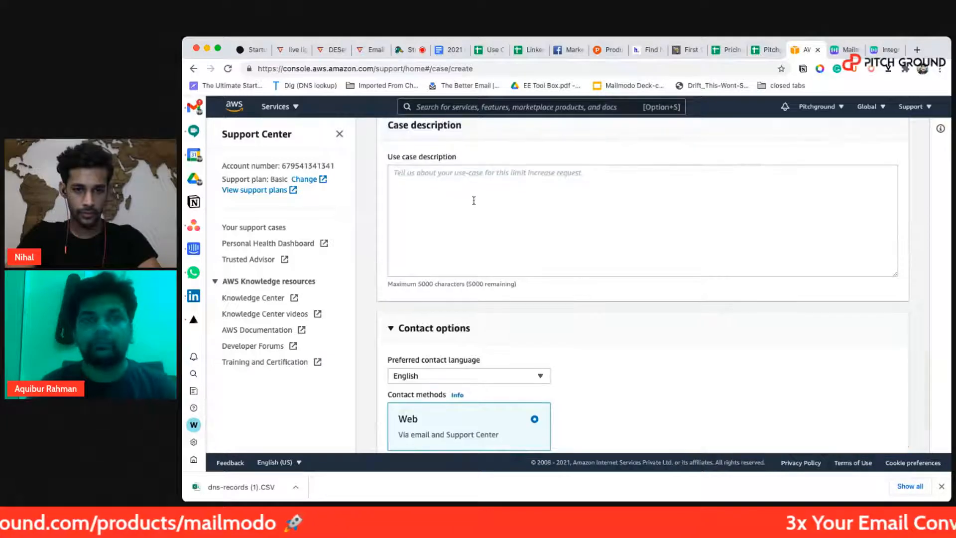
{"action": "scroll", "coordinate": [474, 199], "scroll_direction": "up", "scroll_amount": 6}
{"action": "left_click", "coordinate": [466, 175]}
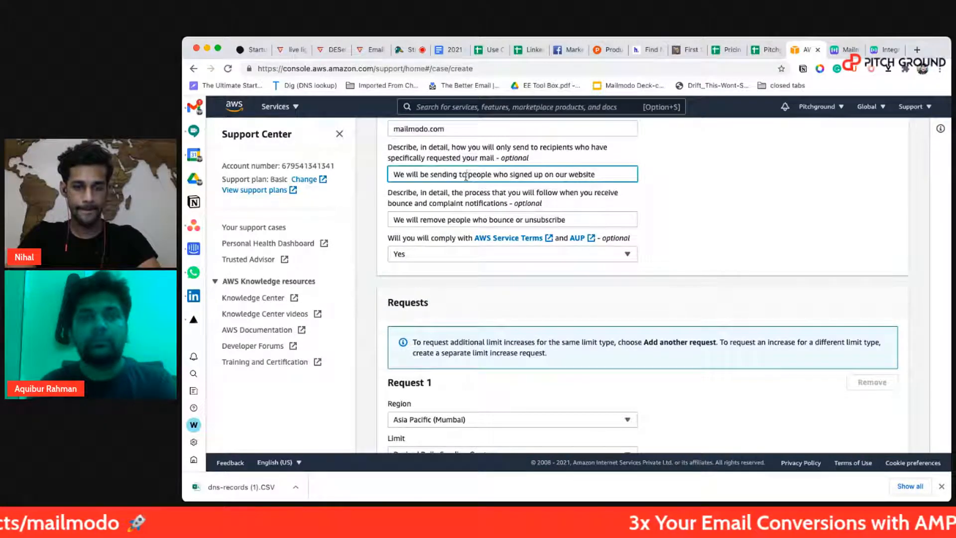
{"action": "key", "text": "super+a"}
{"action": "key", "text": "super+c"}
{"action": "scroll", "coordinate": [499, 283], "scroll_direction": "down", "scroll_amount": 10}
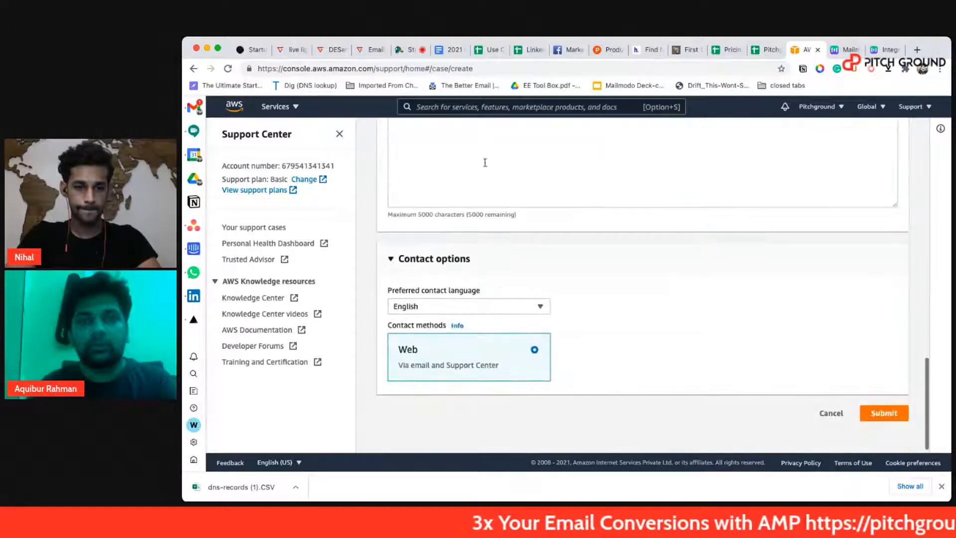
{"action": "scroll", "coordinate": [487, 158], "scroll_direction": "up", "scroll_amount": 2}
{"action": "left_click", "coordinate": [482, 169]}
{"action": "key", "text": "super+v"}
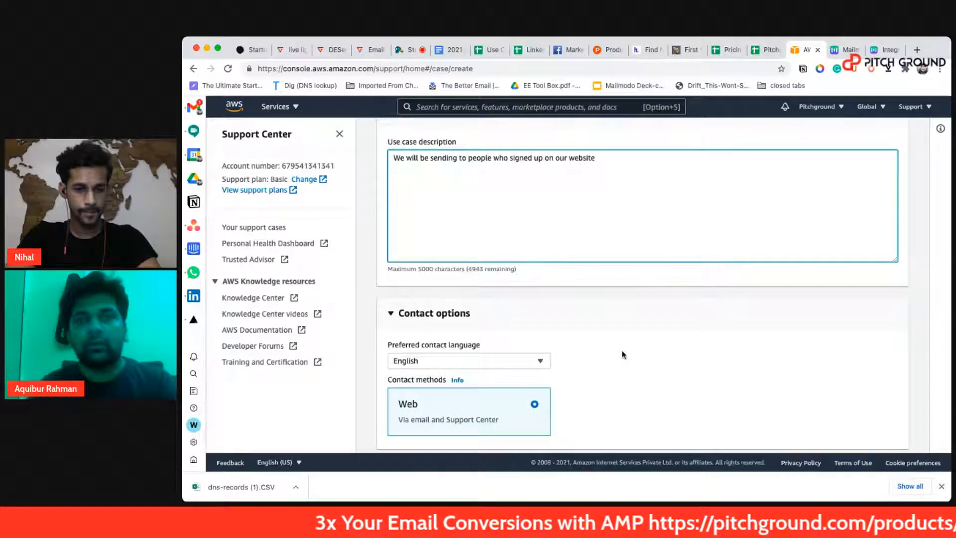
{"action": "left_click", "coordinate": [621, 357]}
{"action": "scroll", "coordinate": [623, 355], "scroll_direction": "down", "scroll_amount": 2}
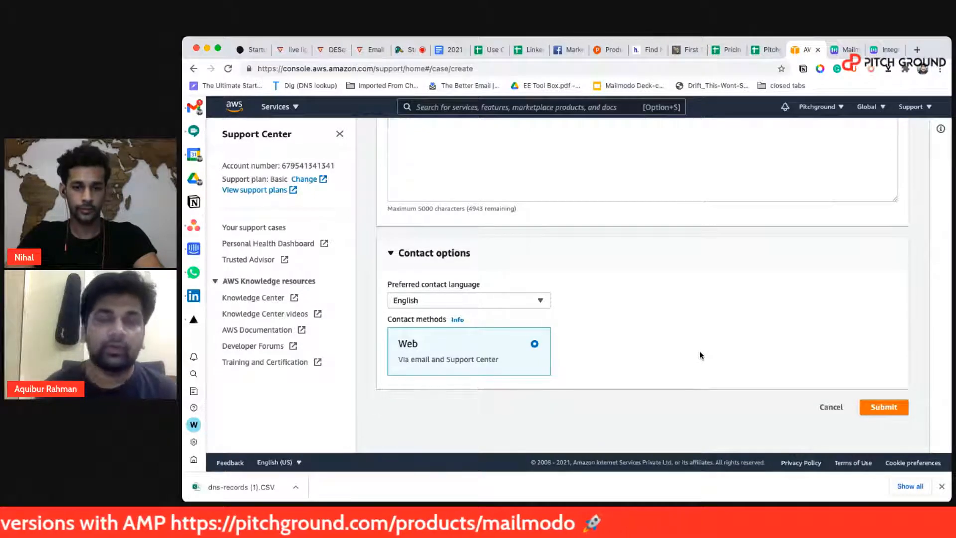
Switch to Mailmodo and examine which SMTP credential fields its AWS SES connection dialog requires
{"action": "scroll", "coordinate": [699, 351], "scroll_direction": "up", "scroll_amount": 10}
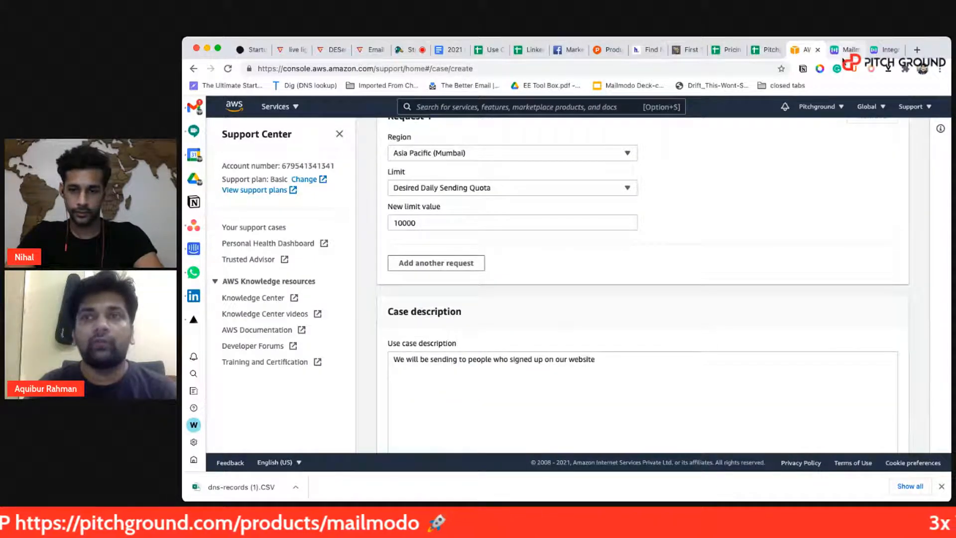
{"action": "left_click", "coordinate": [843, 54]}
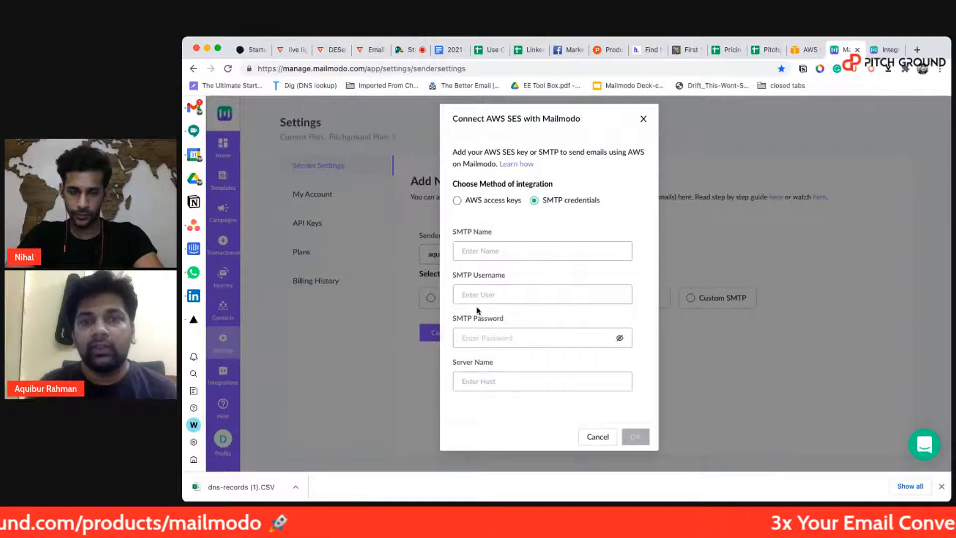
{"action": "left_click_drag", "start_coordinate": [454, 277], "coordinate": [491, 285]}
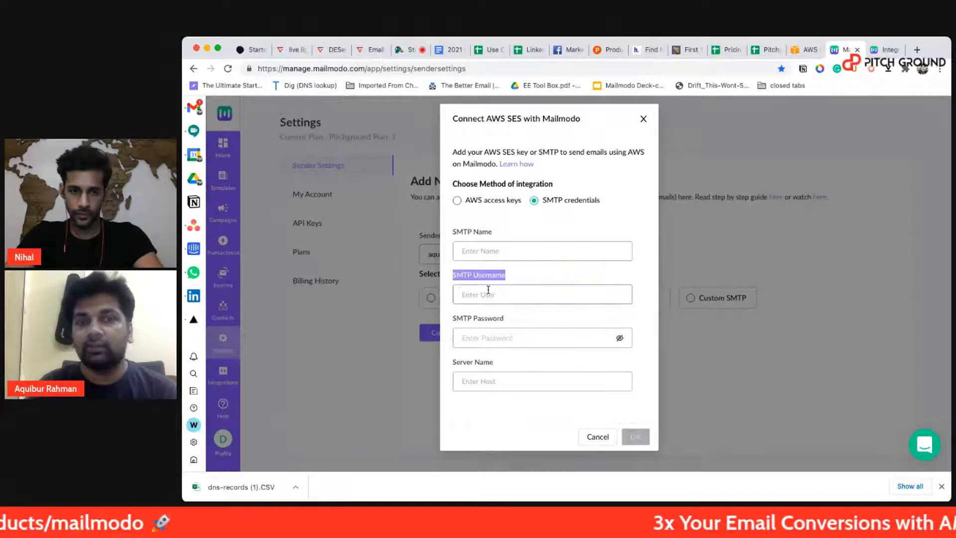
{"action": "triple_click", "coordinate": [470, 319]}
{"action": "left_click", "coordinate": [481, 365]}
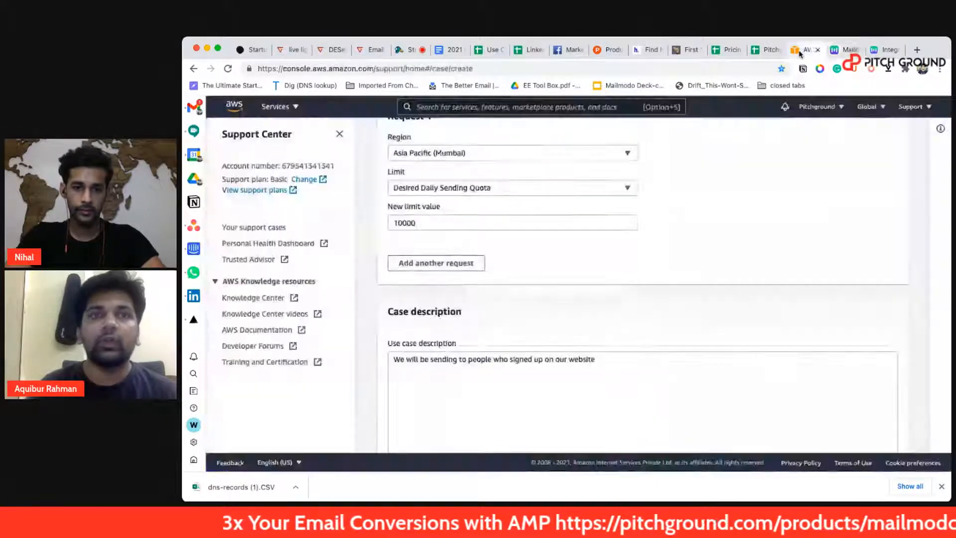
Return to the AWS console, search the services for "ses" and open Amazon Simple Email Service
{"action": "left_click", "coordinate": [804, 50]}
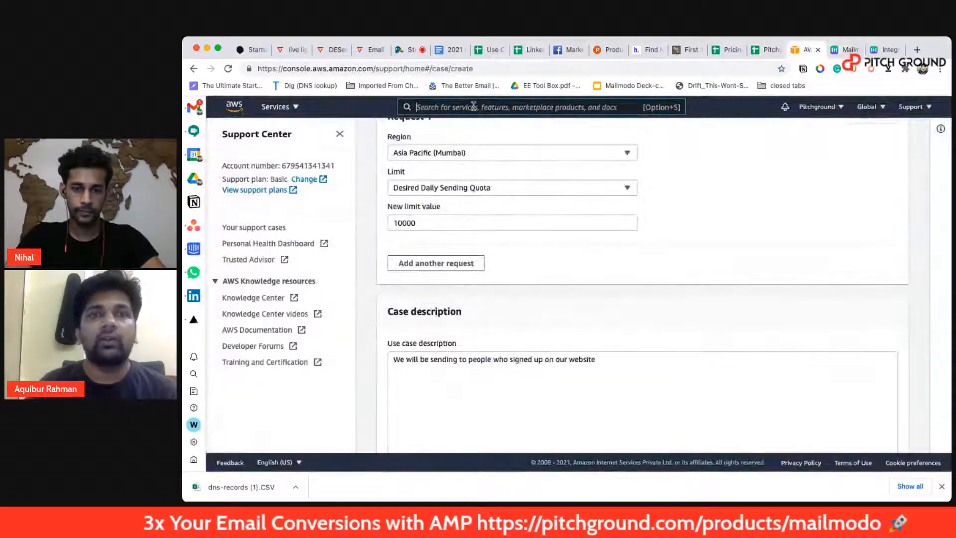
{"action": "type", "text": "ses"}
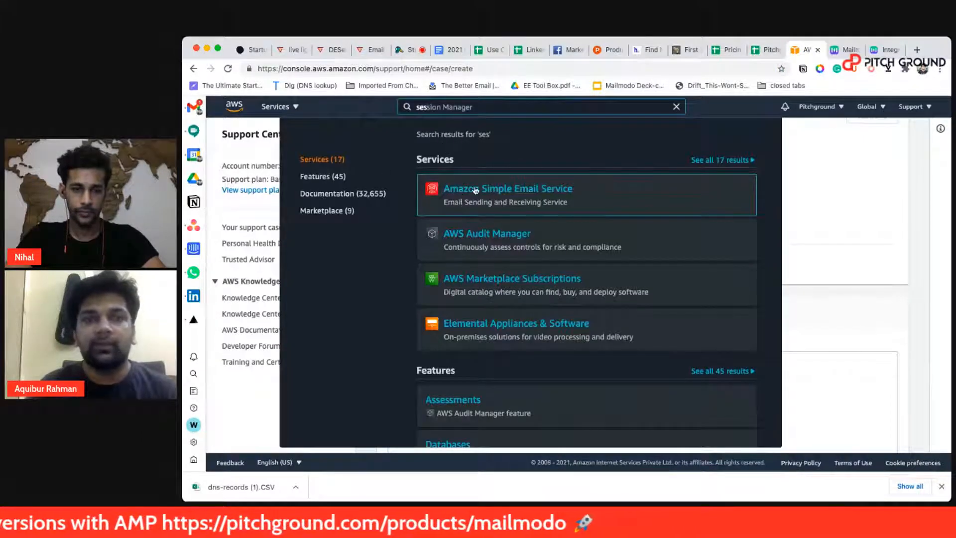
{"action": "left_click", "coordinate": [475, 191]}
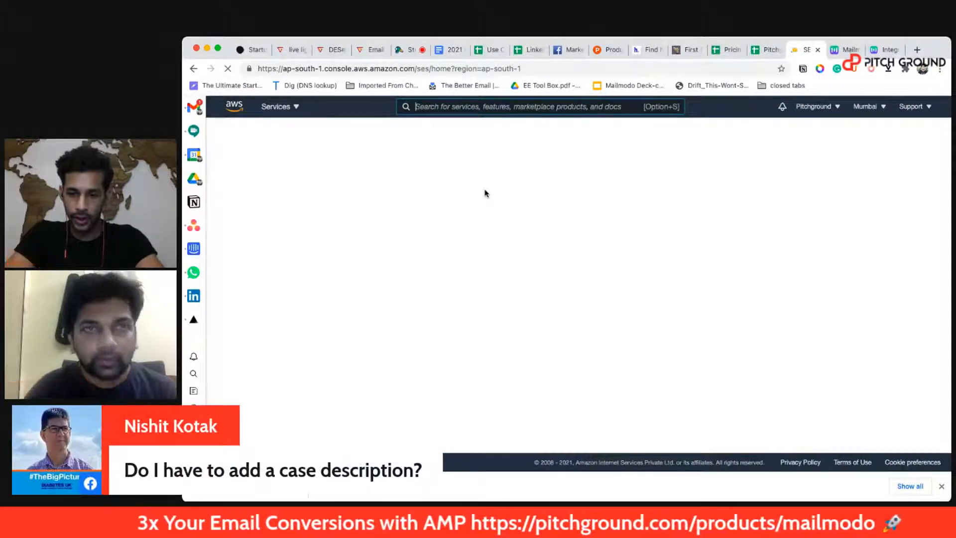
{"action": "left_click", "coordinate": [407, 55]}
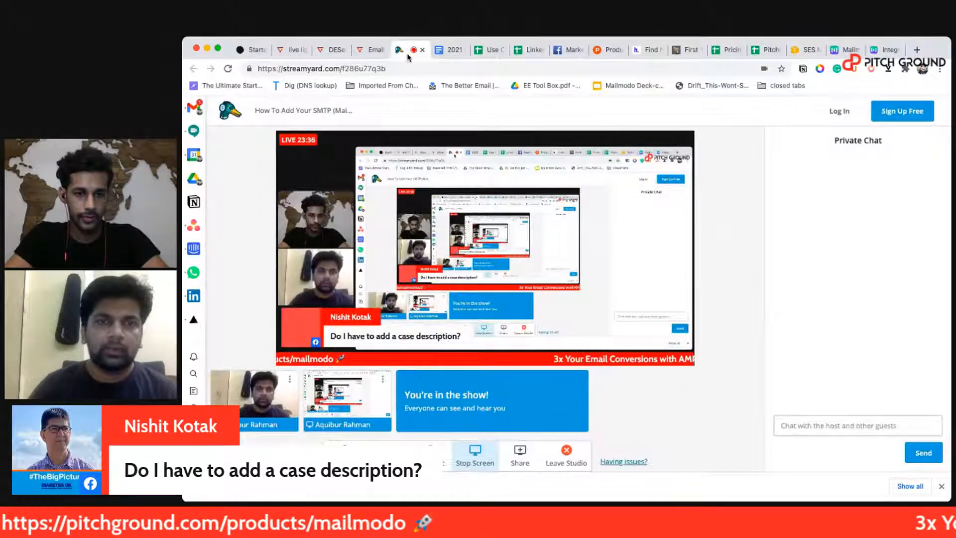